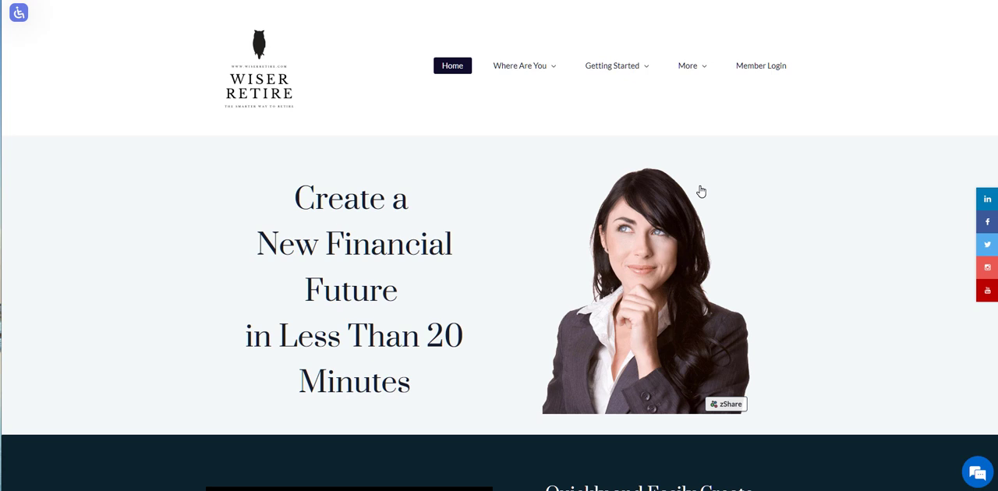
# - Open the Accumulation Stage page and look through its section on the financial industry's biggest lies
pyautogui.moveTo(630, 82)
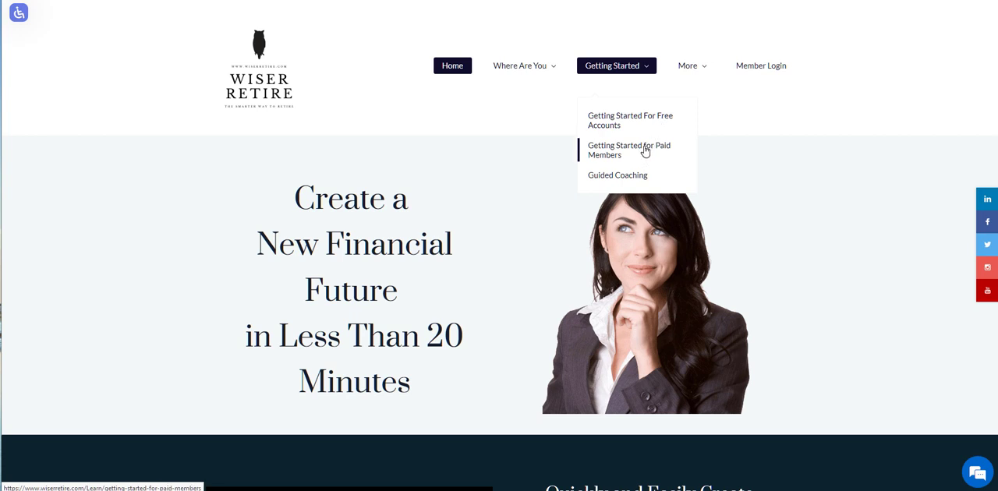
pyautogui.moveTo(523, 70)
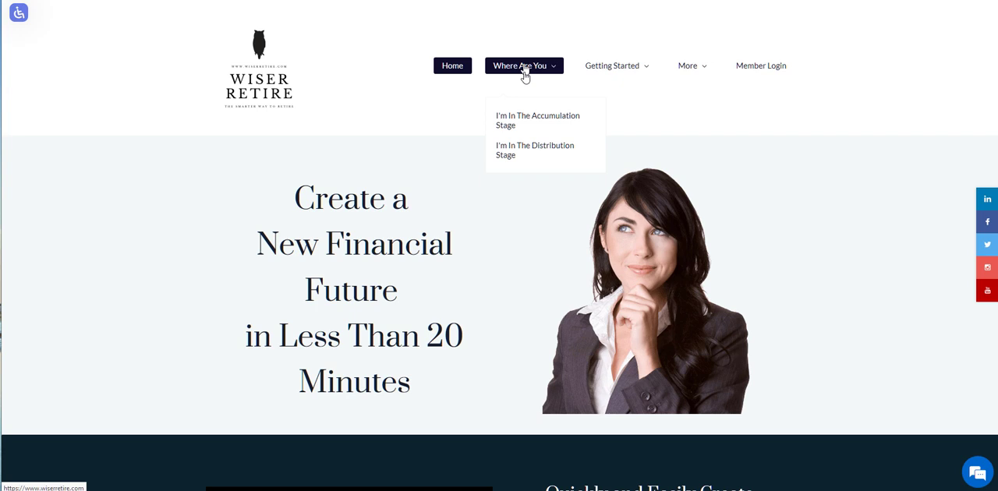
pyautogui.click(529, 122)
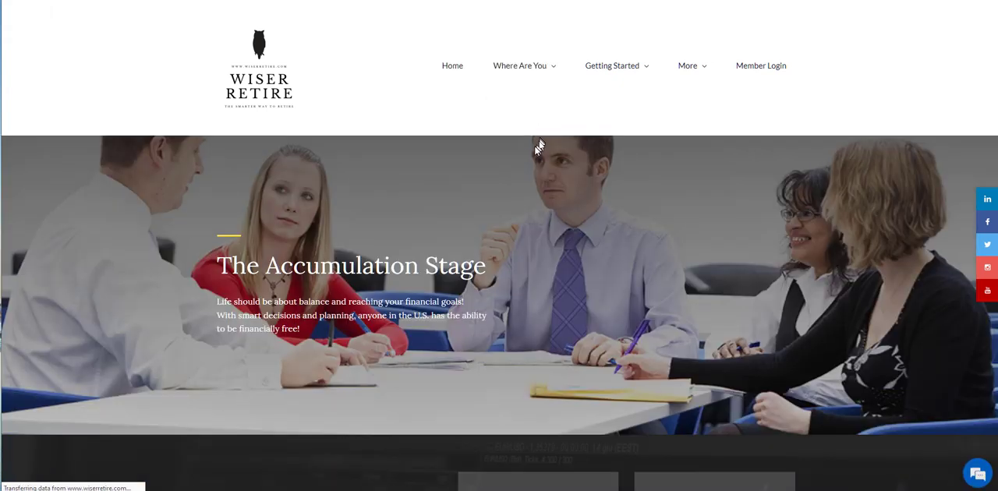
pyautogui.scroll(-5, 530, 183)
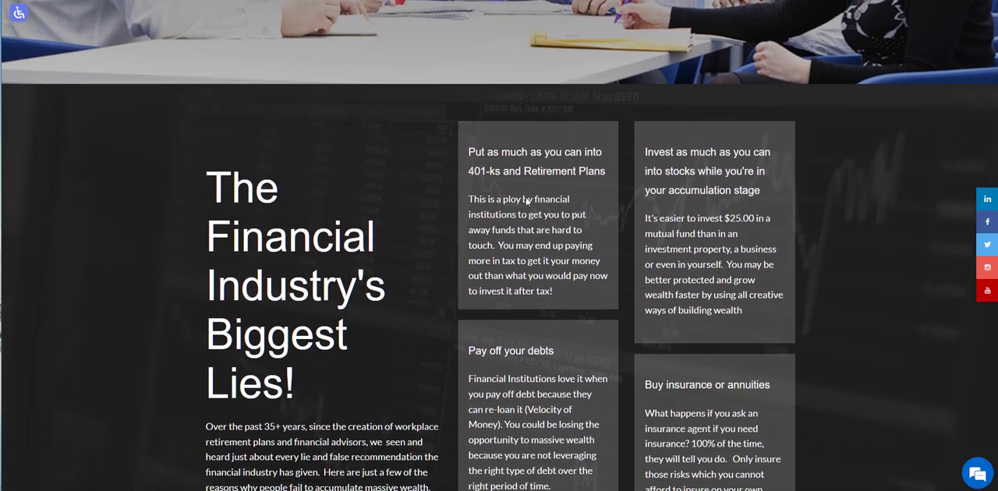
pyautogui.scroll(-8, 526, 201)
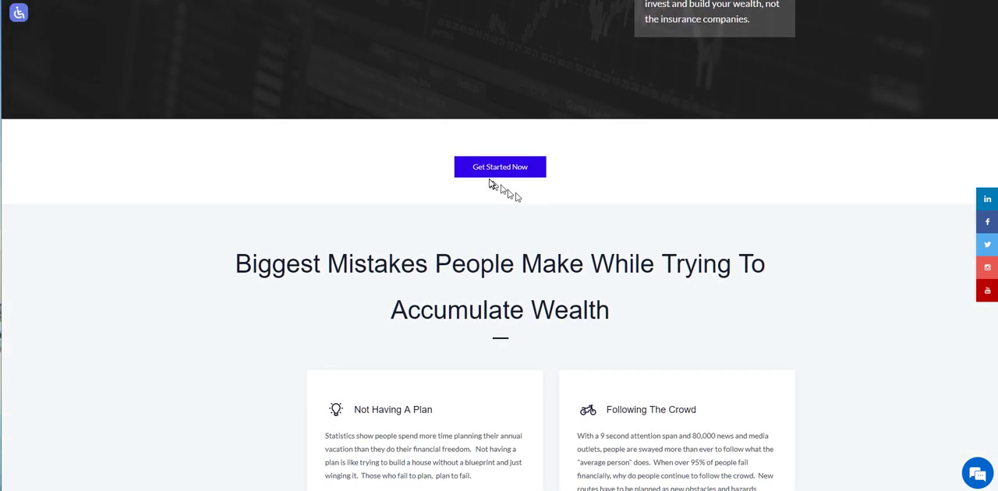
# - Follow the Get Started Now link and compare the Free Account, Simple Set Up, Advanced Set Up and Guided Coaching plans
pyautogui.click(501, 171)
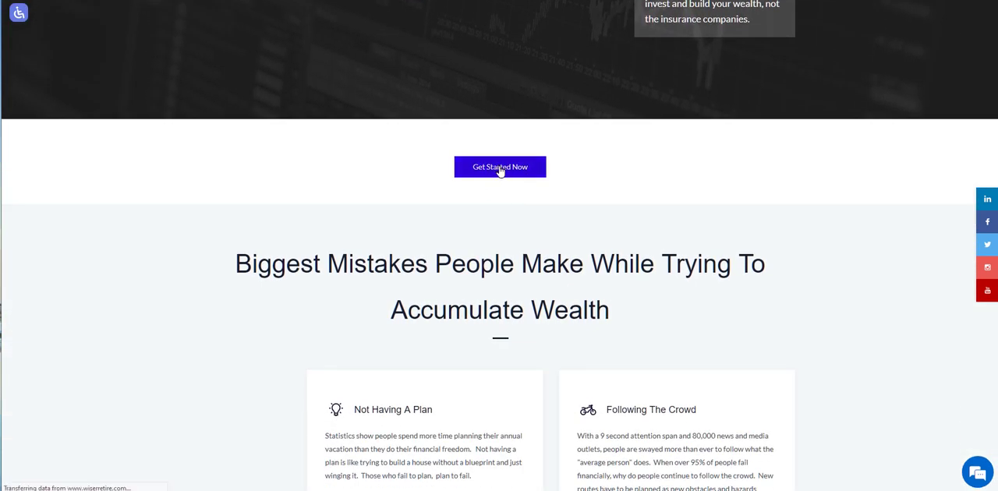
pyautogui.scroll(-6, 496, 187)
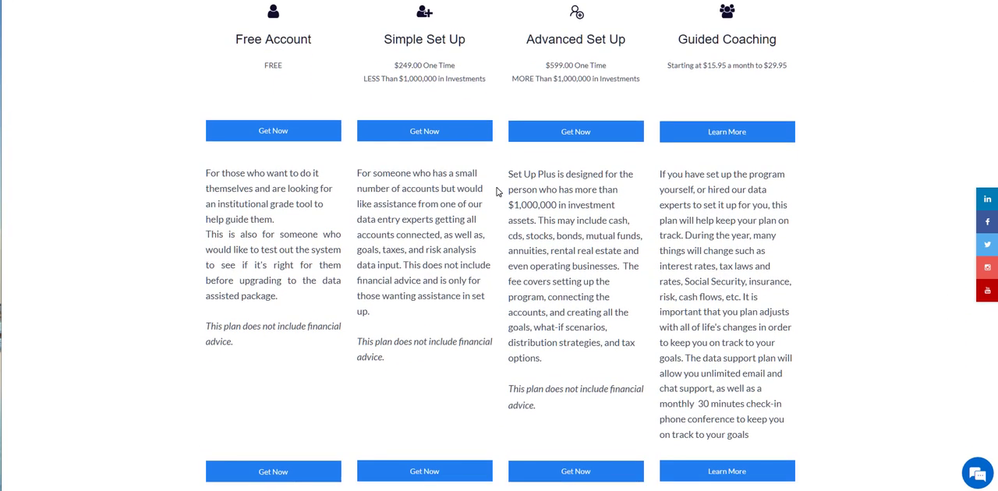
pyautogui.scroll(-1, 496, 191)
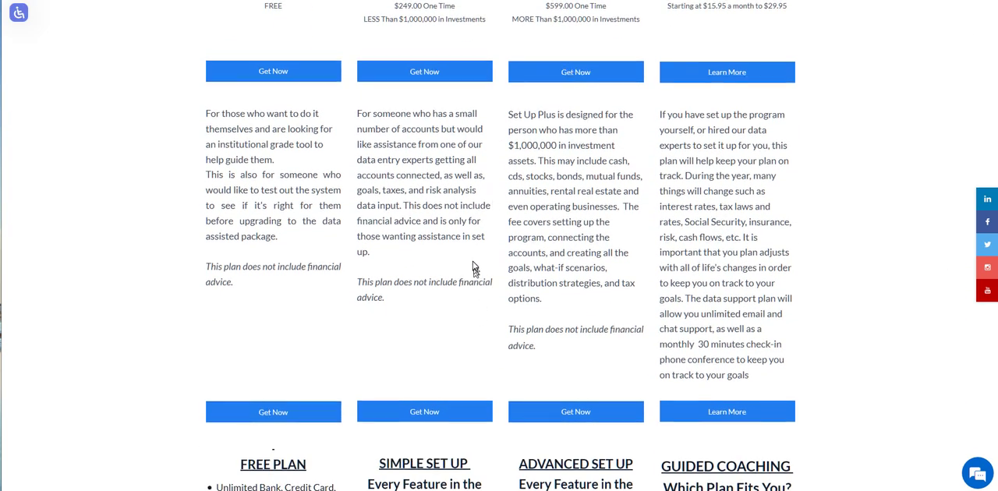
pyautogui.scroll(1, 473, 268)
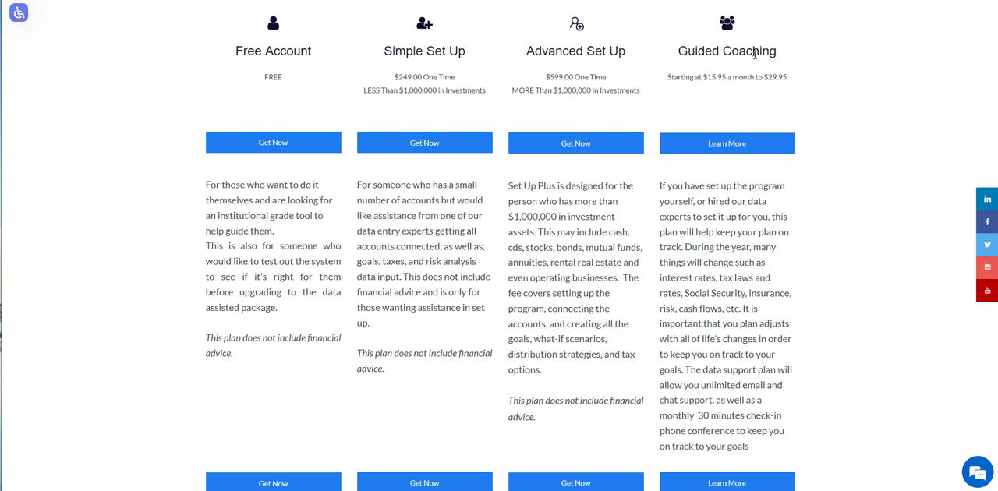
pyautogui.scroll(6, 514, 70)
# - Open the Getting Started For Free Accounts page and view the four downloadable preparation worksheets
pyautogui.moveTo(519, 70)
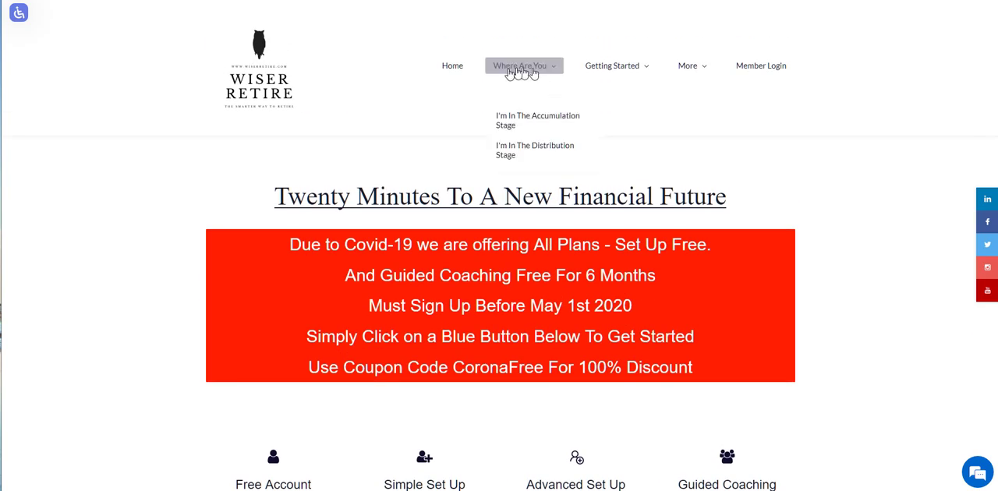
pyautogui.moveTo(613, 68)
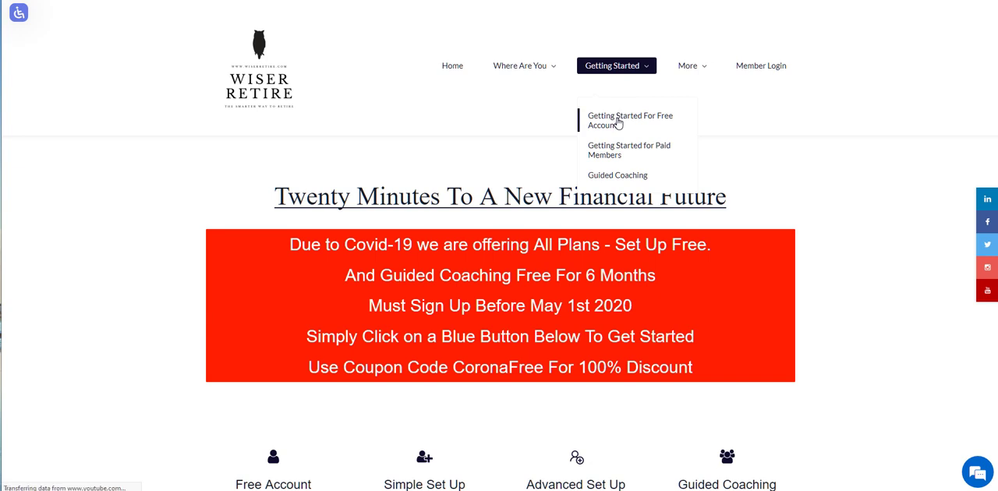
pyautogui.click(617, 123)
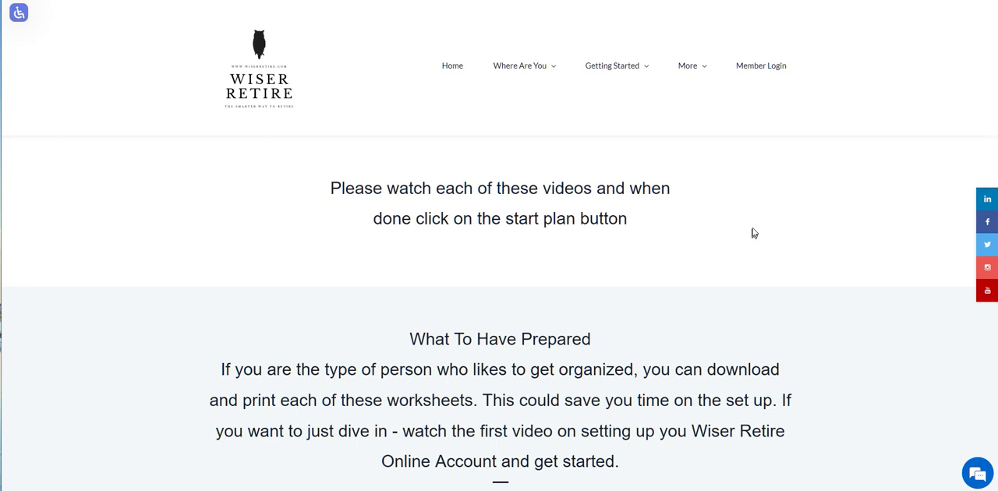
pyautogui.scroll(-6, 753, 233)
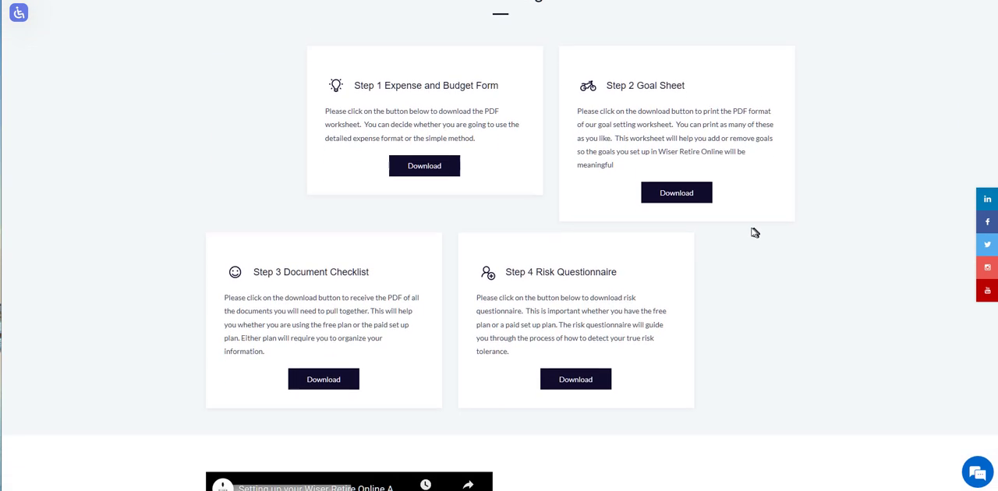
# - Look through the account setup videos from the online account to the savings step, and return to the worksheet downloads
pyautogui.scroll(-6, 753, 232)
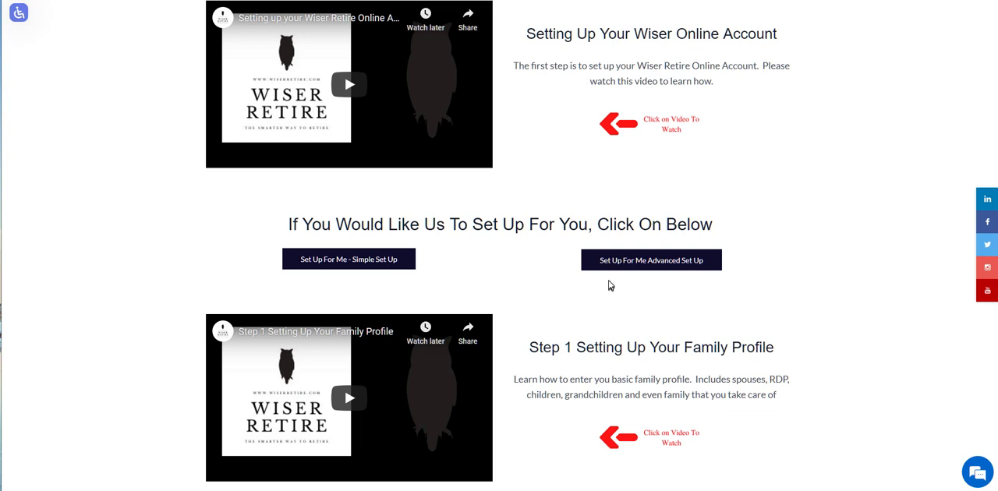
pyautogui.scroll(-1, 611, 287)
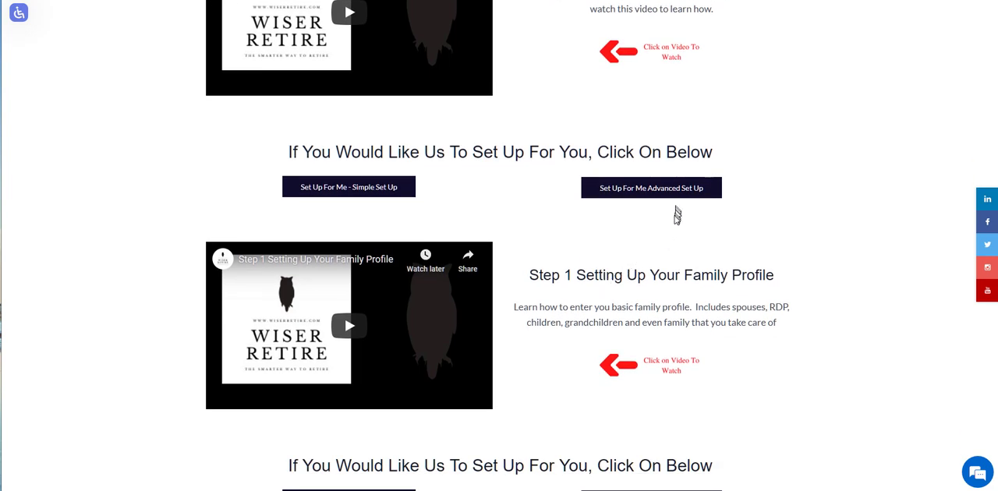
pyautogui.scroll(-3, 678, 218)
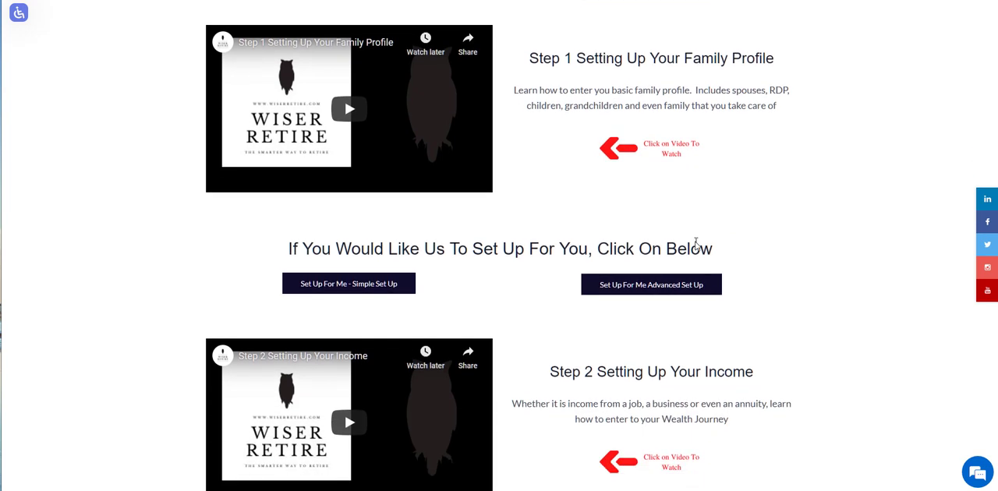
pyautogui.scroll(-4, 694, 242)
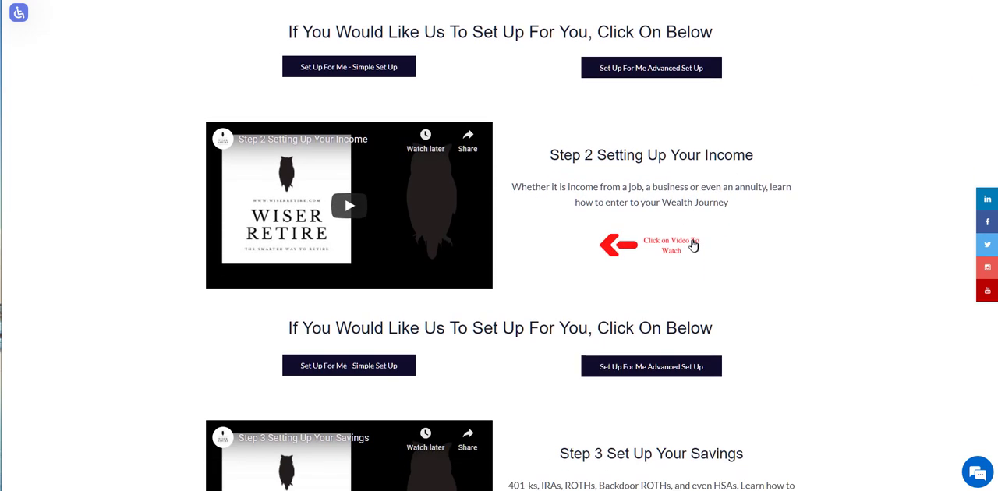
pyautogui.scroll(-4, 693, 244)
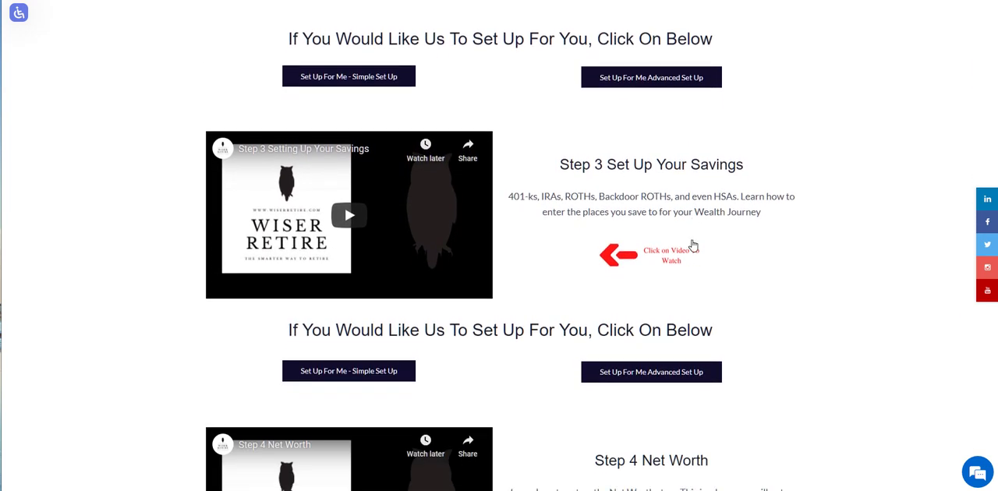
pyautogui.scroll(-1, 693, 245)
pyautogui.scroll(11, 700, 233)
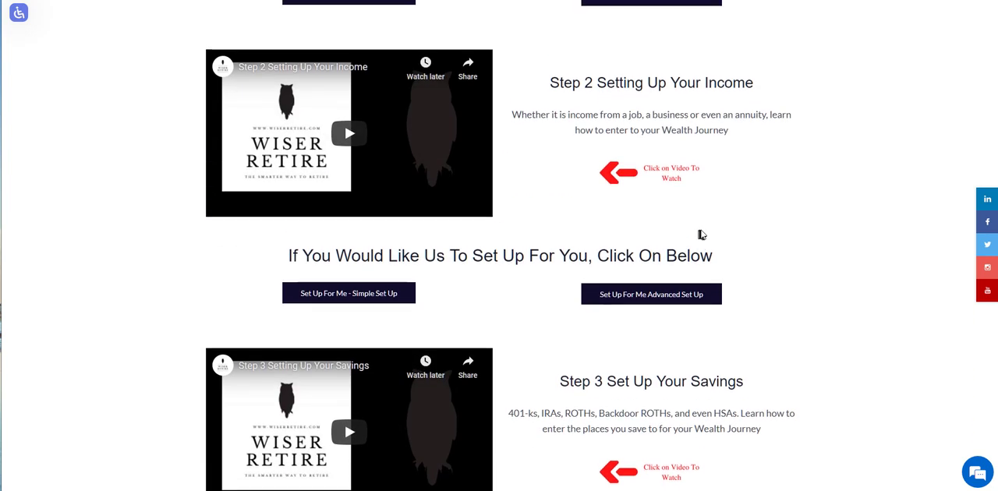
pyautogui.scroll(15, 701, 234)
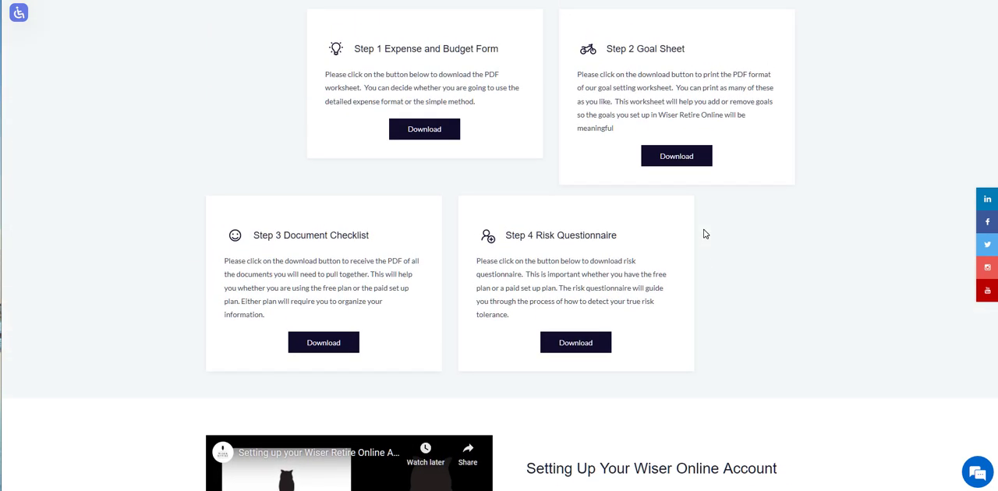
pyautogui.scroll(2, 704, 234)
# - Switch to Foxit PhantomPDF and review the Goal Setting Worksheet's instructions and its answers on the goal and whether it is a want or need
pyautogui.scroll(-4, 701, 230)
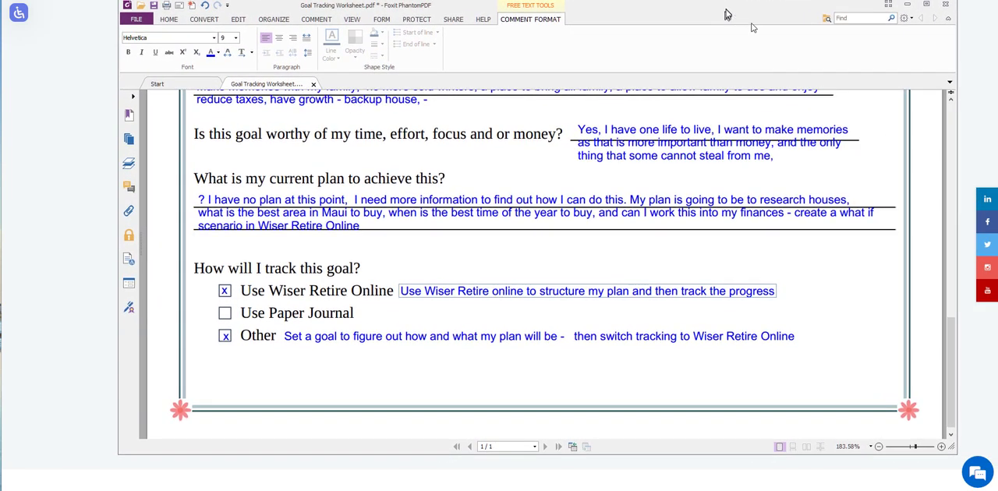
pyautogui.scroll(15, 753, 301)
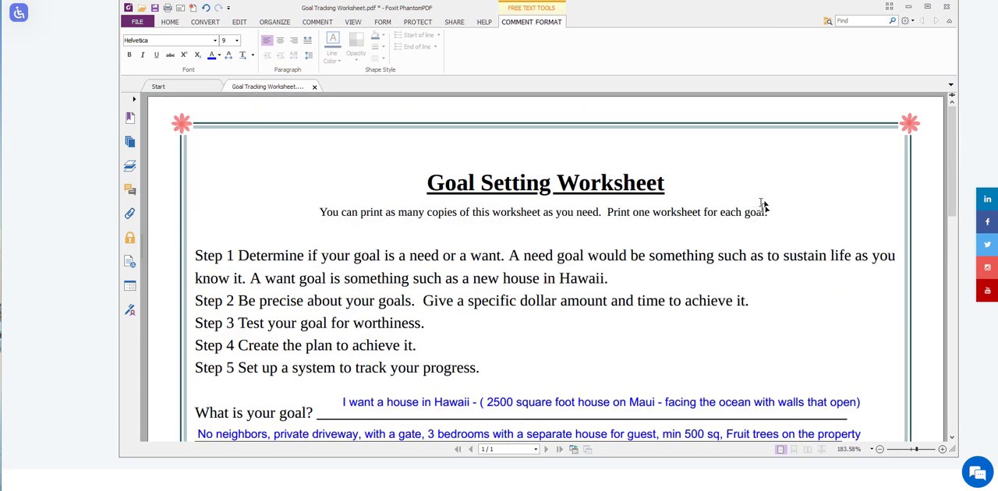
pyautogui.scroll(-4, 748, 233)
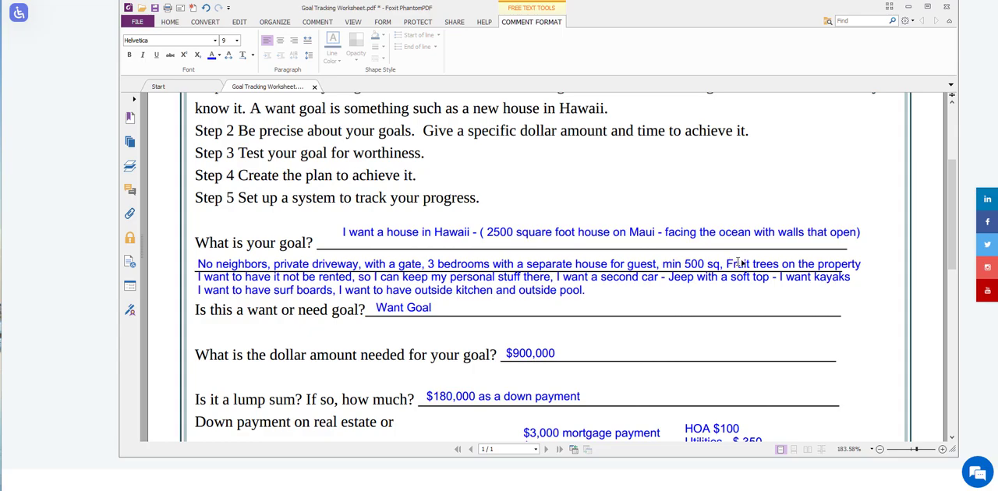
pyautogui.scroll(-2, 737, 264)
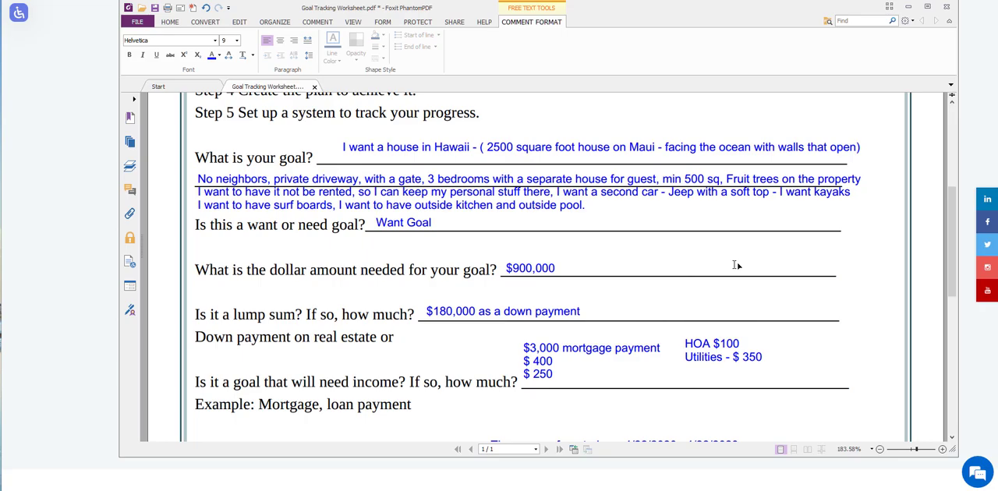
pyautogui.scroll(6, 689, 278)
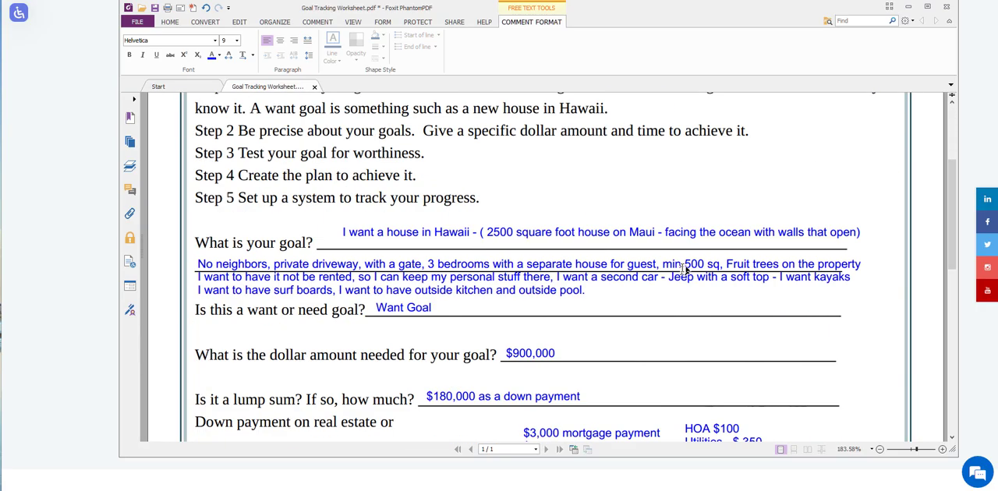
pyautogui.scroll(-8, 685, 264)
pyautogui.scroll(2, 684, 263)
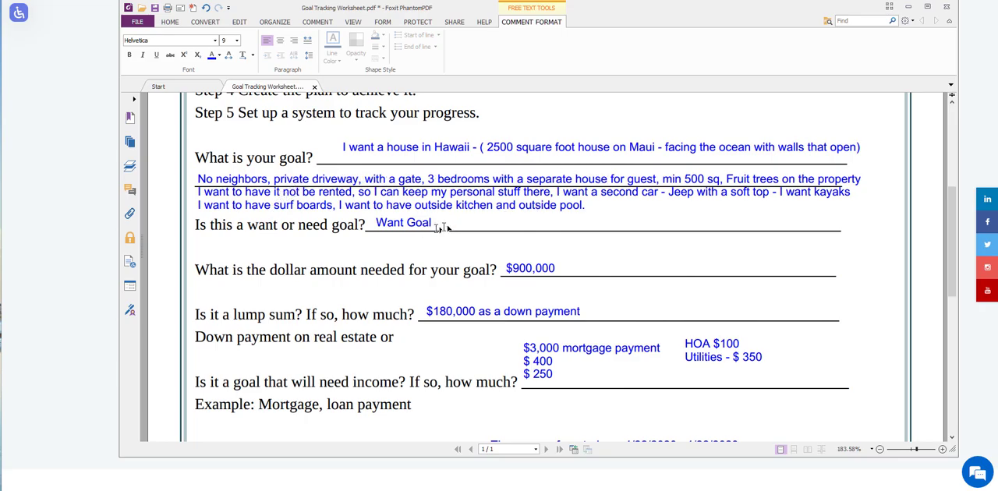
# - Read the worksheet's remaining answers on cost, income needed, target date, worthiness, current plan and goal tracking
pyautogui.scroll(-2, 567, 269)
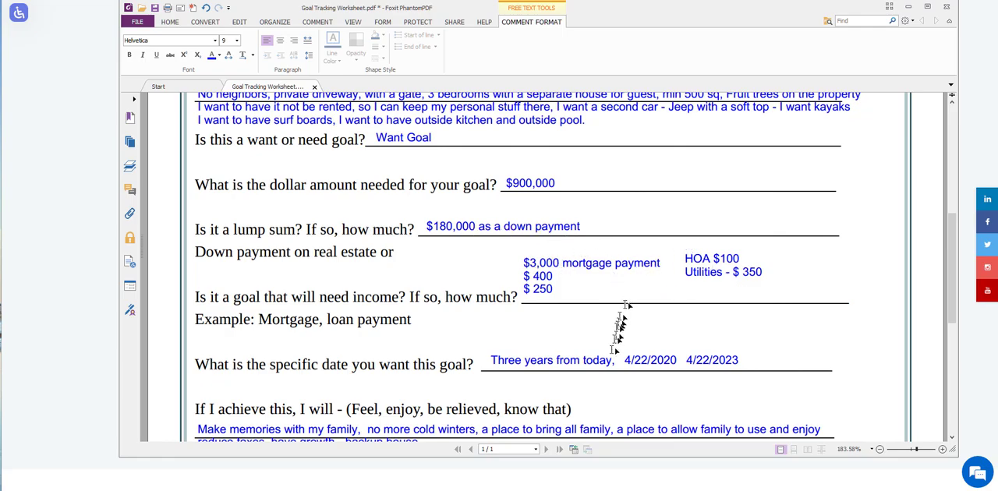
pyautogui.scroll(-2, 745, 360)
pyautogui.scroll(-2, 745, 360)
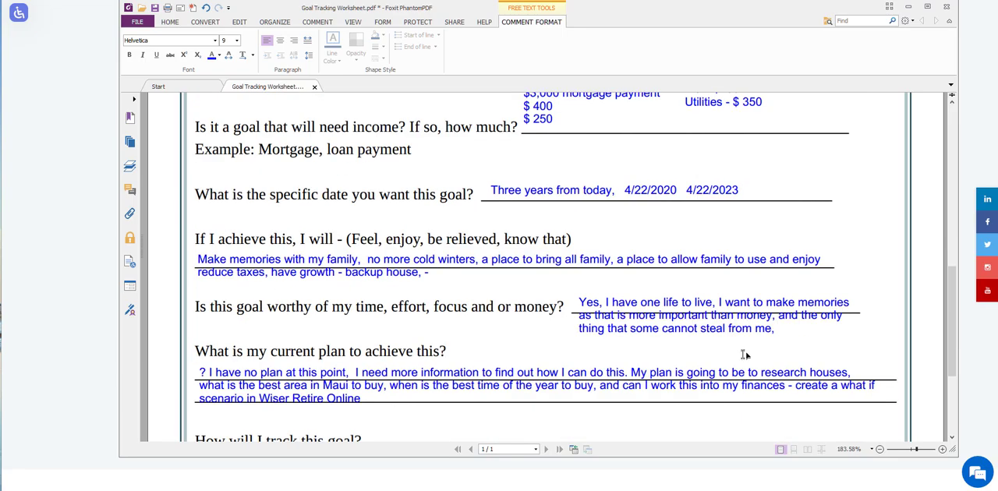
pyautogui.scroll(-2, 745, 355)
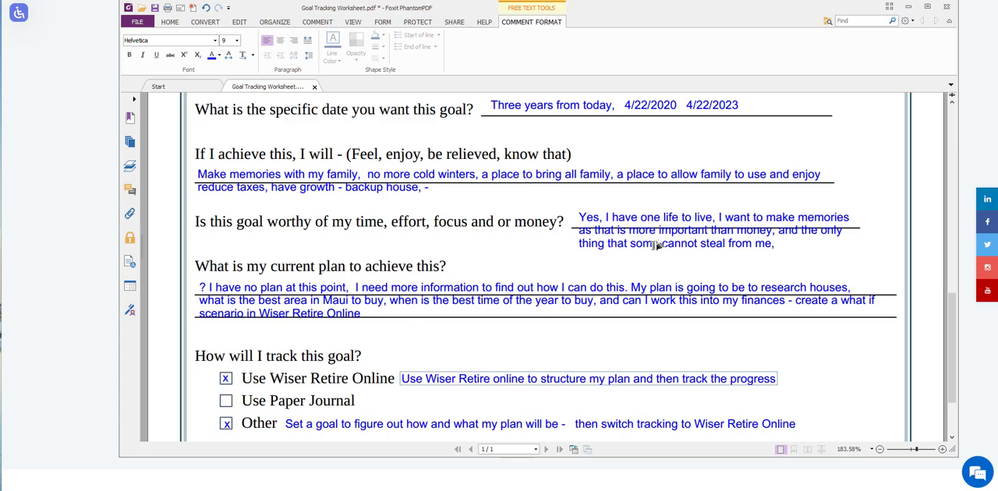
pyautogui.scroll(-2, 647, 275)
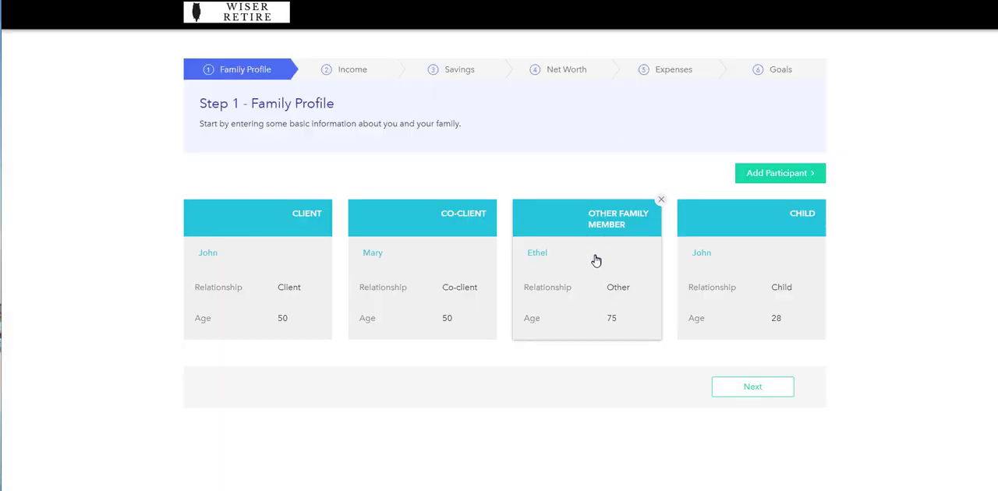
# - Go through the onboarding stages from Income to Goals and view the existing financial goal cards
pyautogui.click(353, 77)
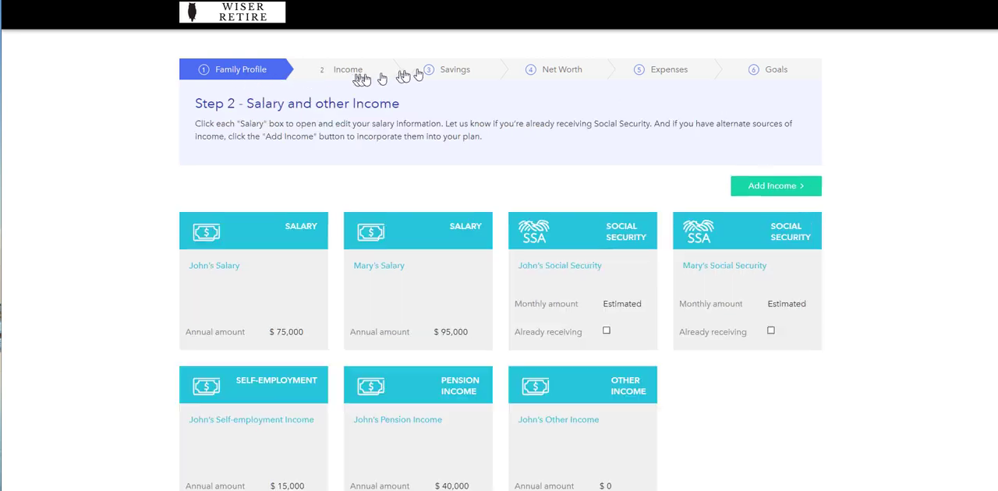
pyautogui.click(458, 71)
pyautogui.click(566, 72)
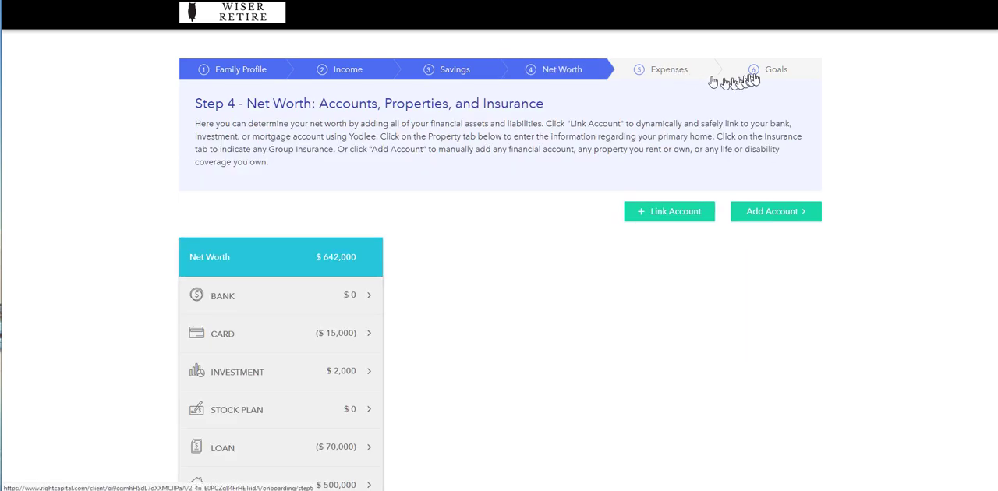
pyautogui.click(768, 72)
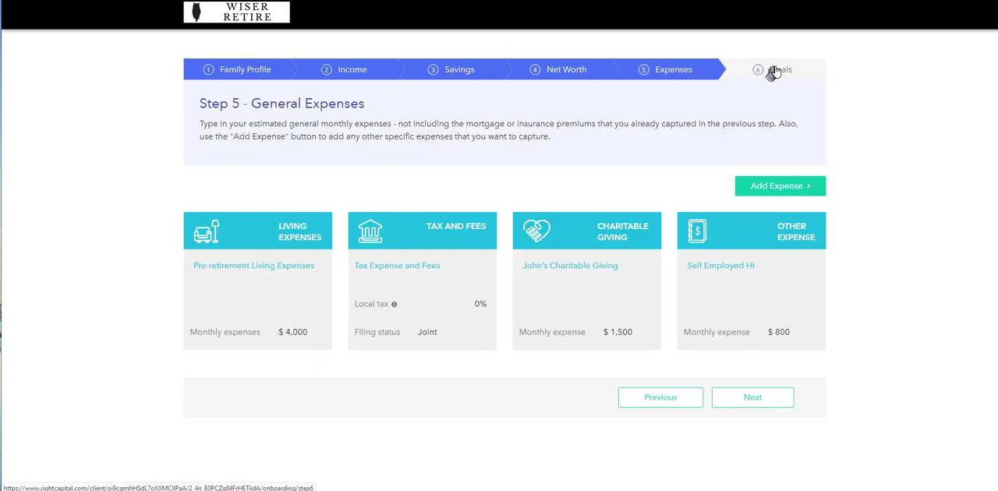
pyautogui.click(771, 70)
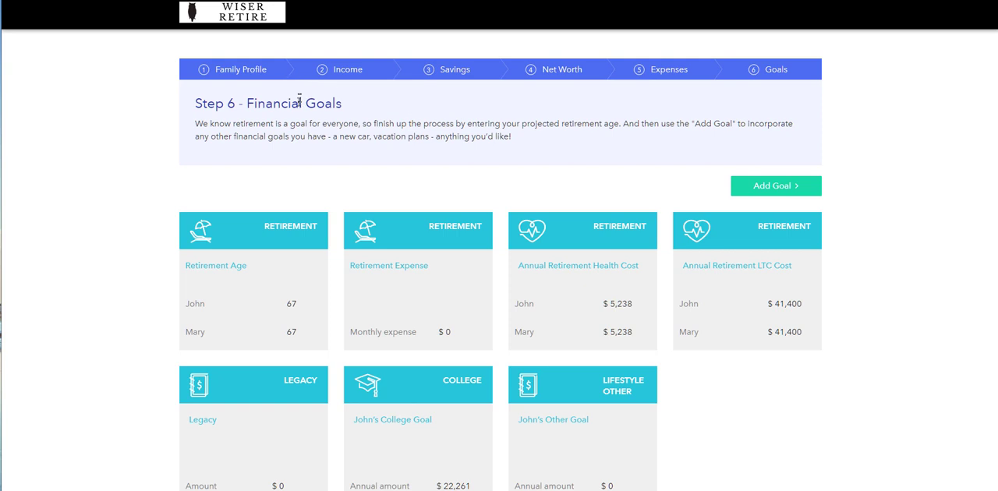
pyautogui.scroll(-1, 870, 247)
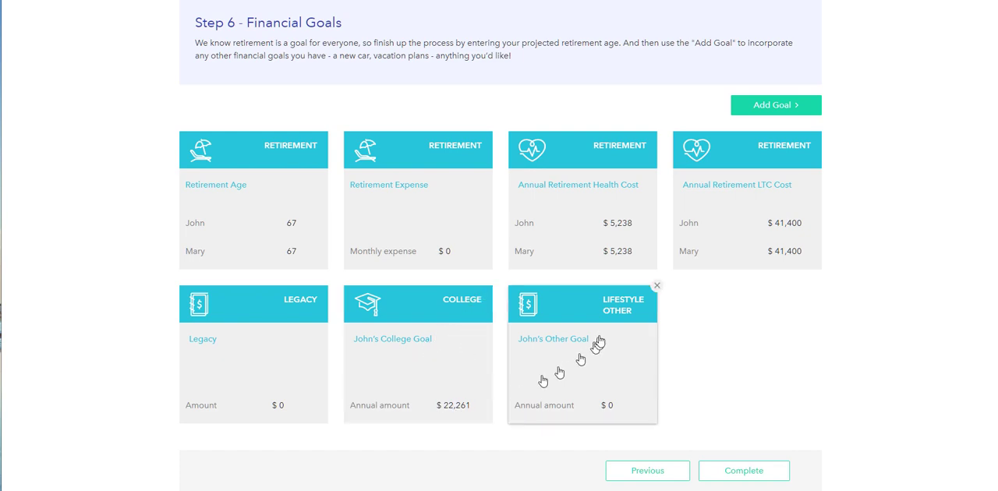
# - Check the goal types that can be added, and set the existing Legacy goal's amount to $500,000 and save it
pyautogui.click(812, 113)
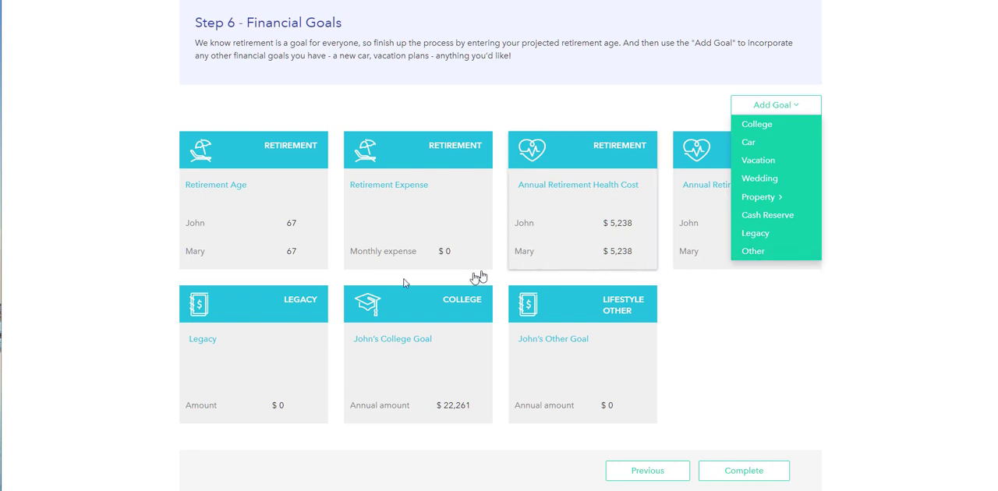
pyautogui.moveTo(305, 296)
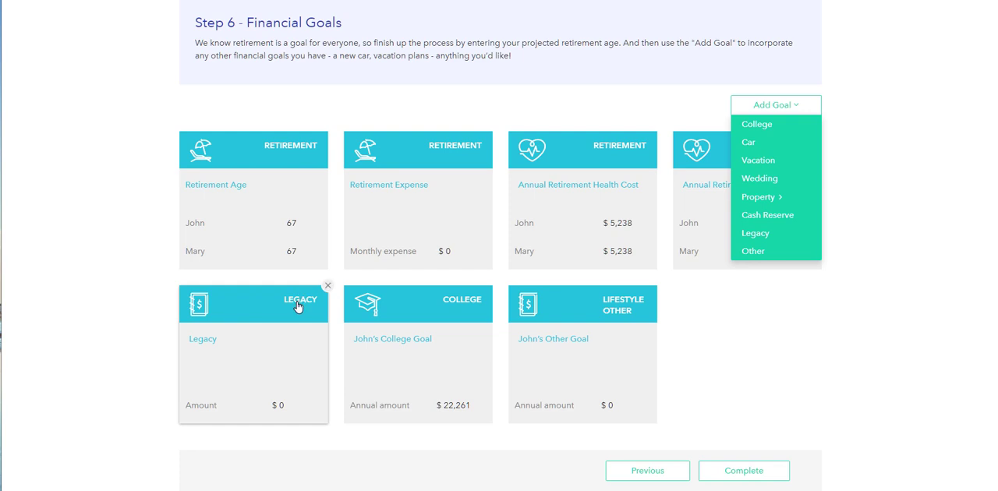
pyautogui.click(298, 306)
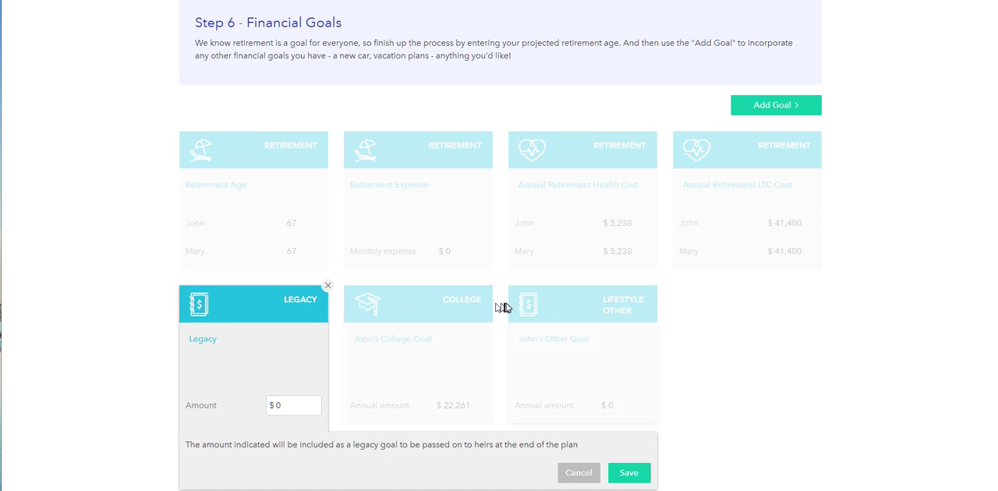
pyautogui.scroll(-2, 506, 312)
pyautogui.click(292, 301)
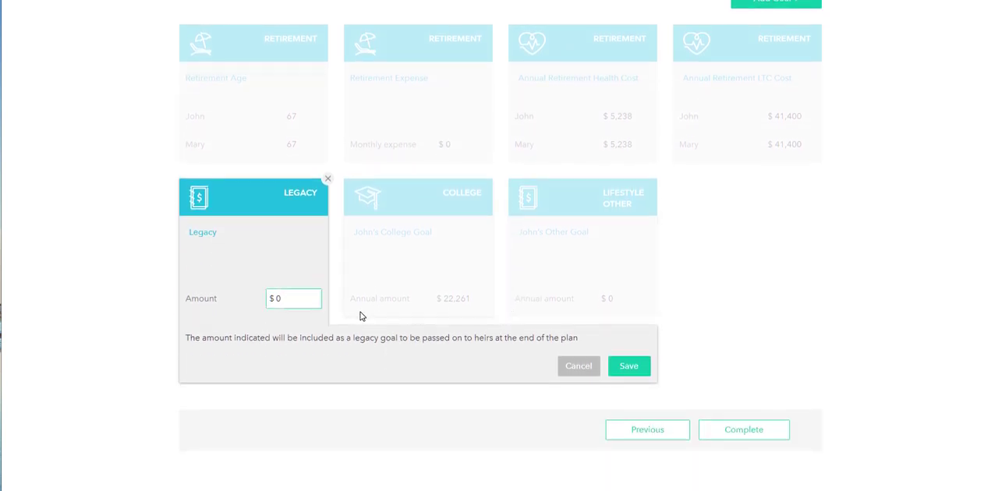
pyautogui.press('BackSpace')
pyautogui.write('500000')
pyautogui.click(629, 366)
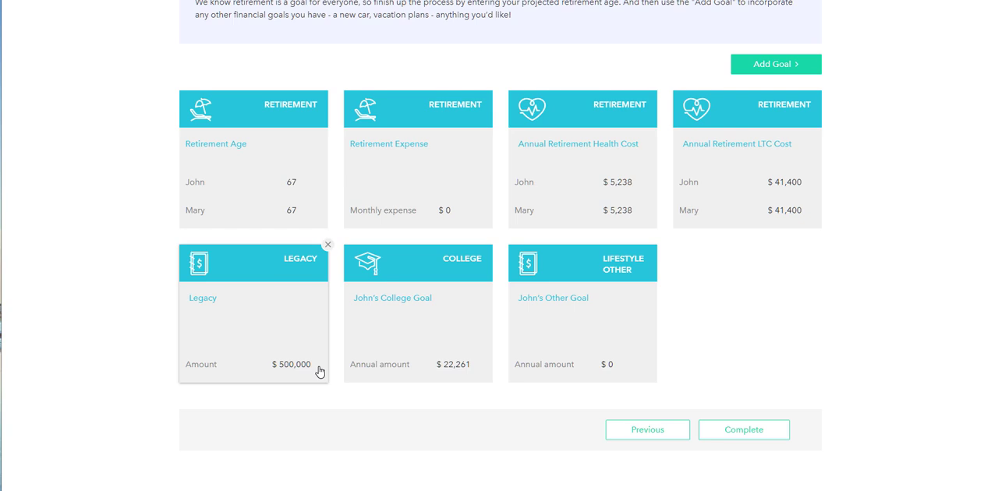
# - Check the client's planning horizon in the Family Profile stage and return to the Goals stage
pyautogui.scroll(3, 316, 367)
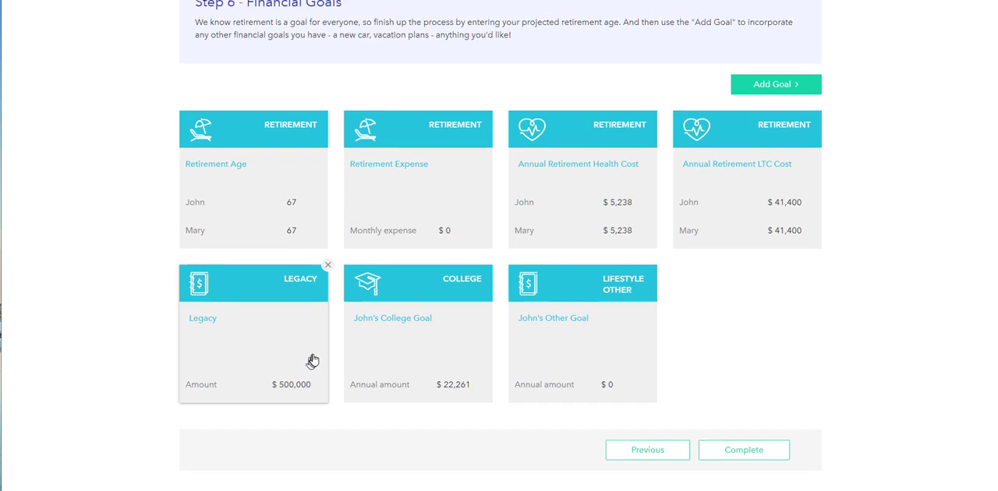
pyautogui.click(250, 68)
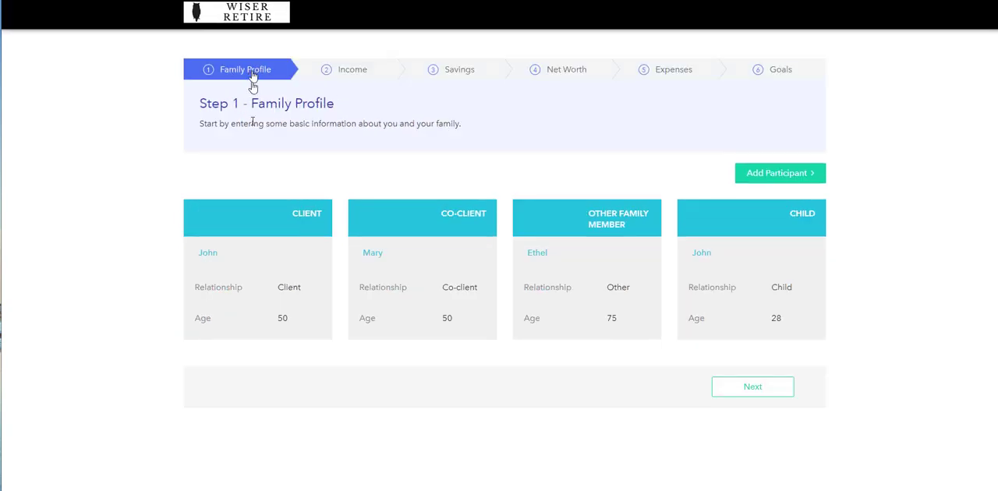
pyautogui.click(265, 223)
pyautogui.scroll(-2, 546, 335)
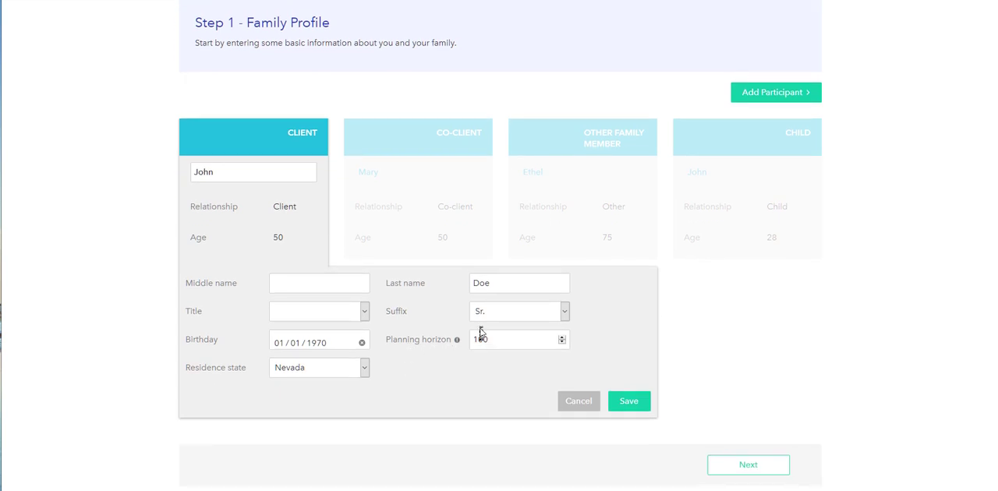
pyautogui.scroll(2, 479, 336)
pyautogui.click(774, 72)
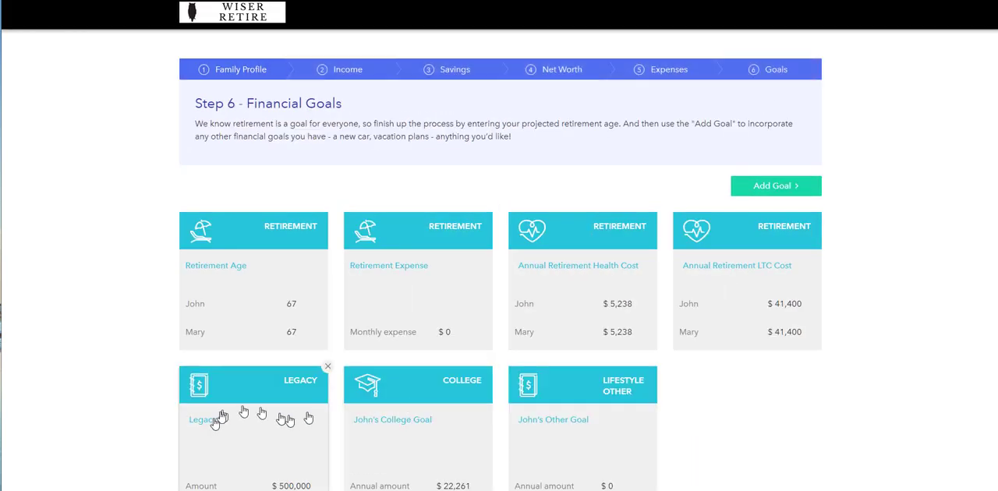
# - Delete the Legacy goal from the financial goals and confirm the removal
pyautogui.scroll(-3, 318, 370)
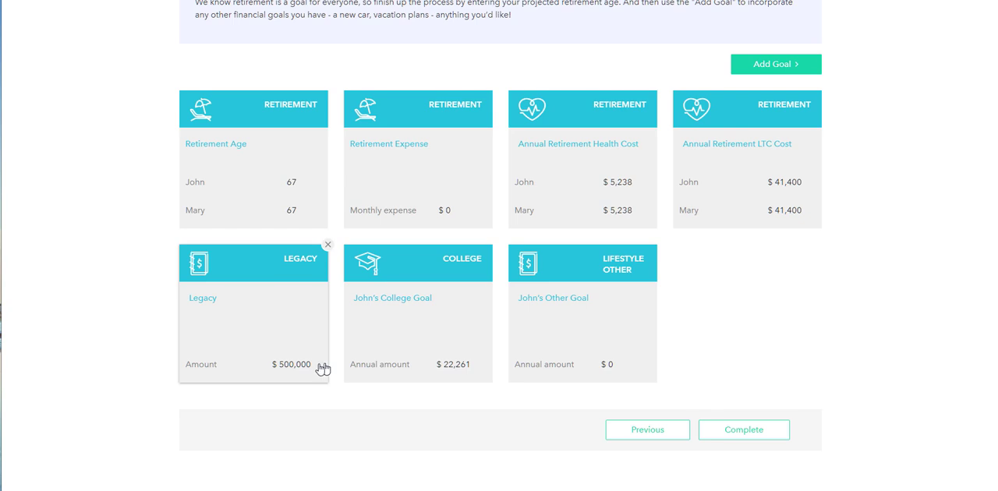
pyautogui.click(327, 245)
pyautogui.click(298, 213)
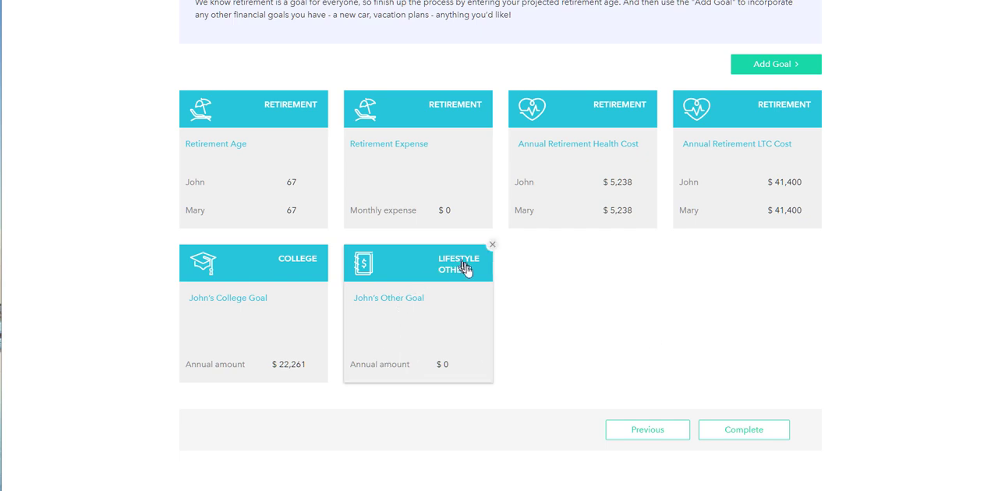
# - View the RV asset's value, cost basis and year of sale in the Net Worth stage and return to Goals
pyautogui.scroll(2, 466, 286)
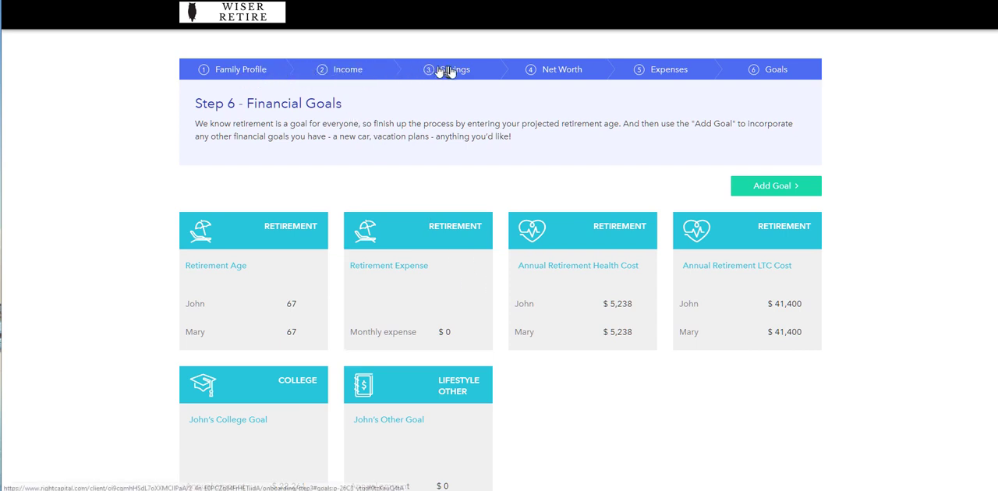
pyautogui.click(555, 70)
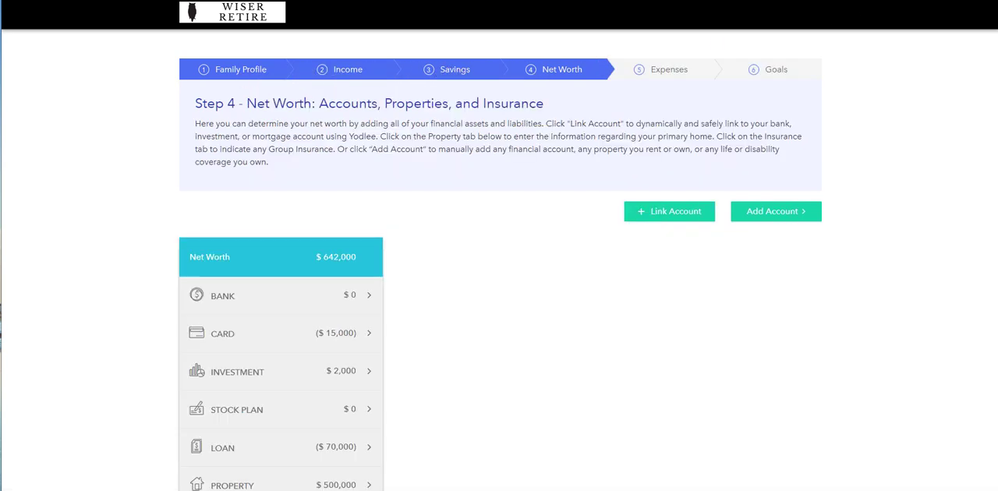
pyautogui.scroll(3, 858, 245)
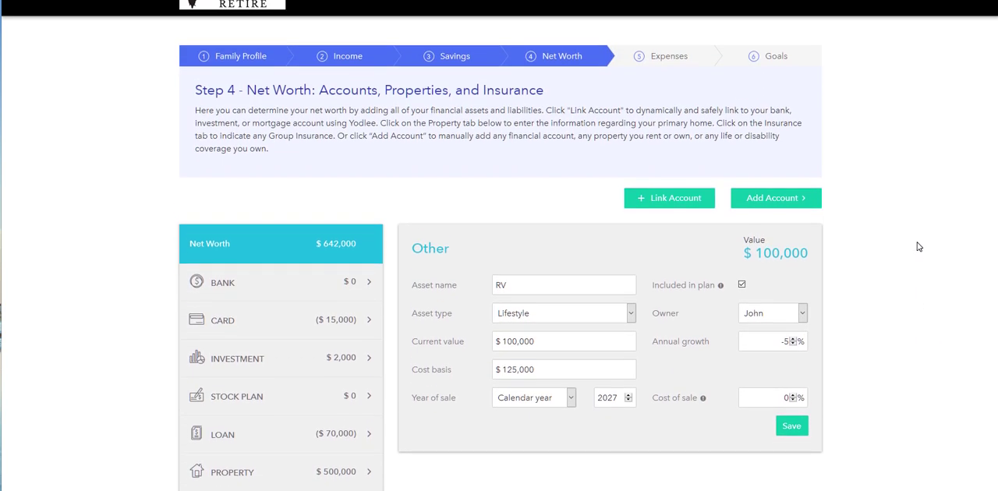
pyautogui.scroll(-2, 557, 203)
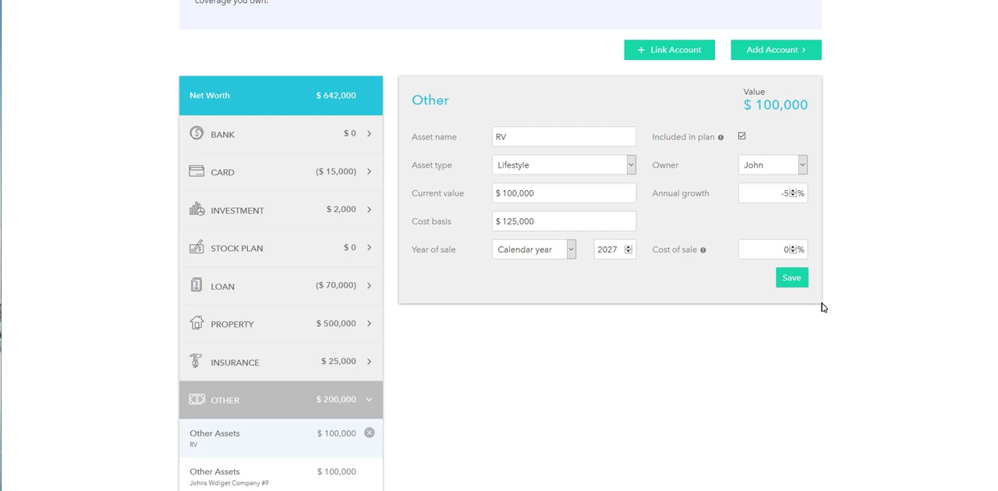
pyautogui.scroll(2, 821, 303)
pyautogui.scroll(1, 815, 258)
pyautogui.click(772, 70)
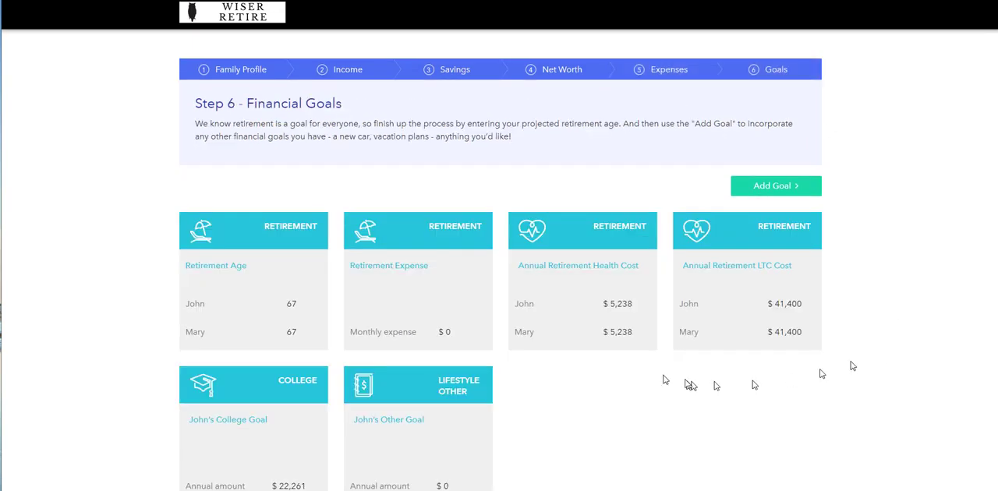
# - Name the Lifestyle Other goal "New RV" and set its annual amount to $125,000
pyautogui.click(460, 394)
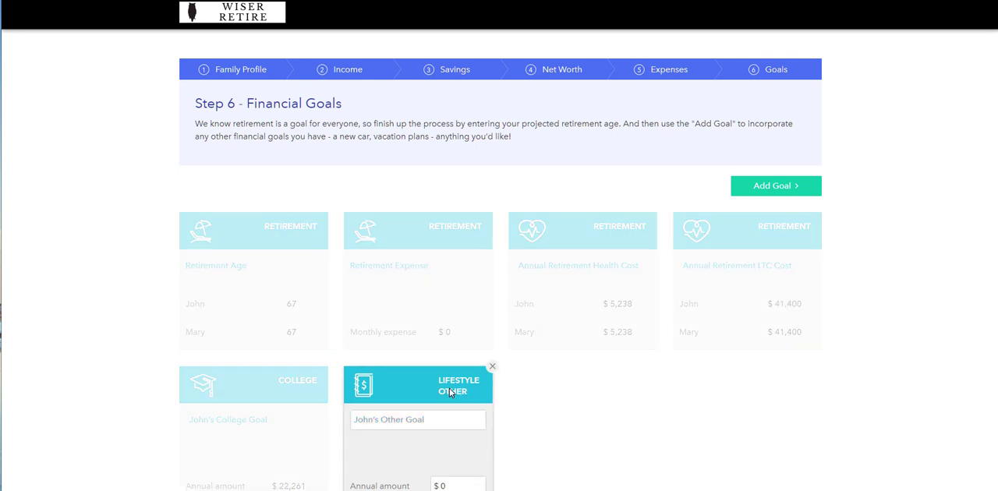
pyautogui.scroll(-3, 523, 363)
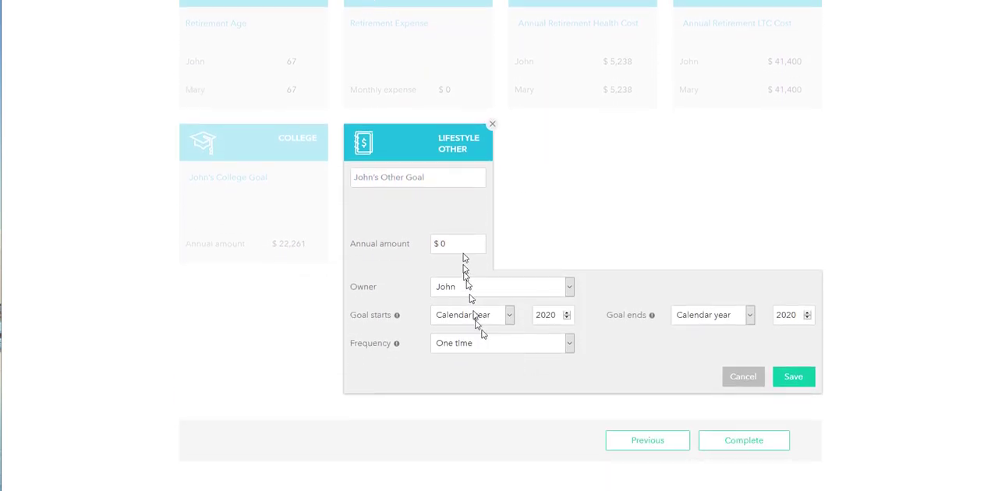
pyautogui.click(368, 176)
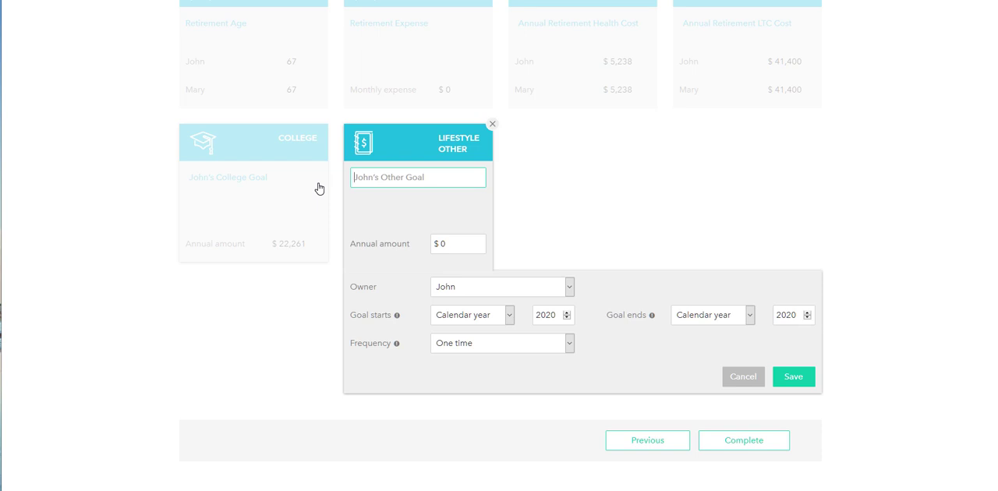
pyautogui.write('New RV')
pyautogui.press('Tab')
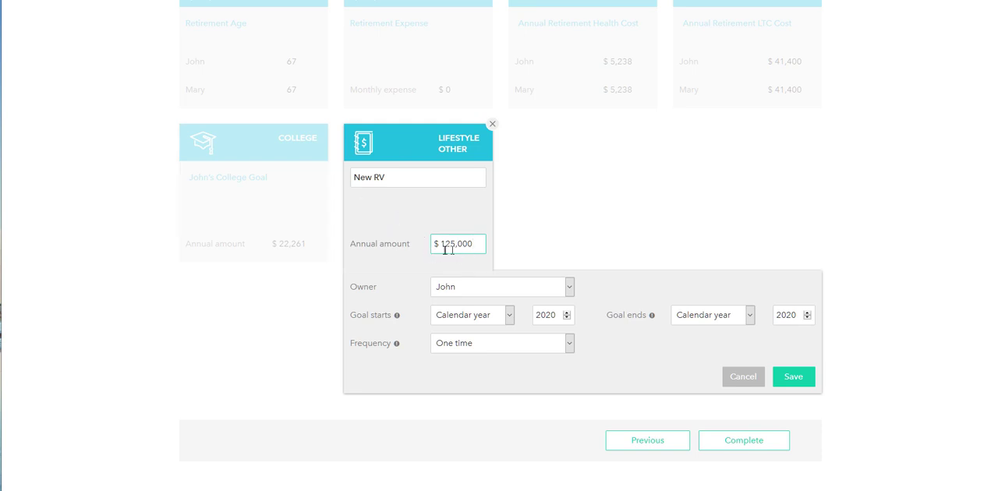
# - Set the New RV goal to start and end in calendar year 2027 with a One time frequency, and save it
pyautogui.click(795, 317)
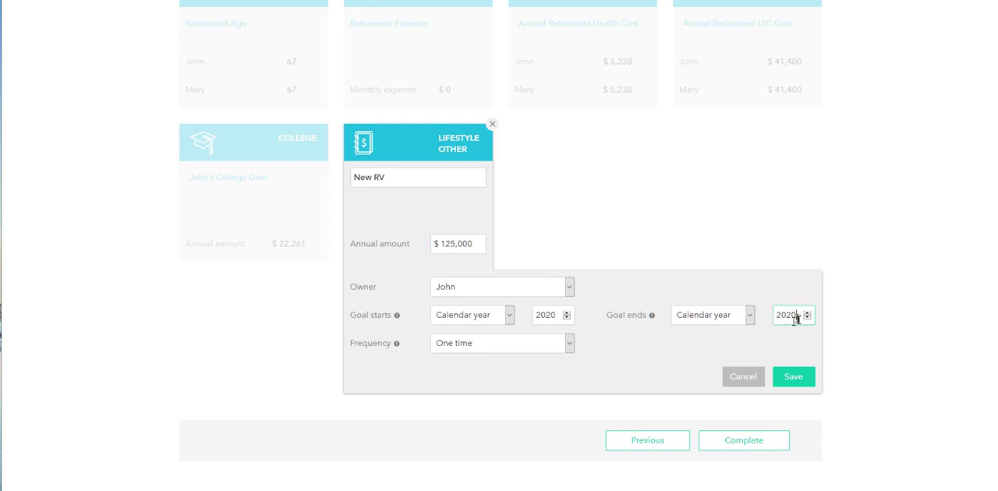
pyautogui.press('BackSpace')
pyautogui.click(877, 261)
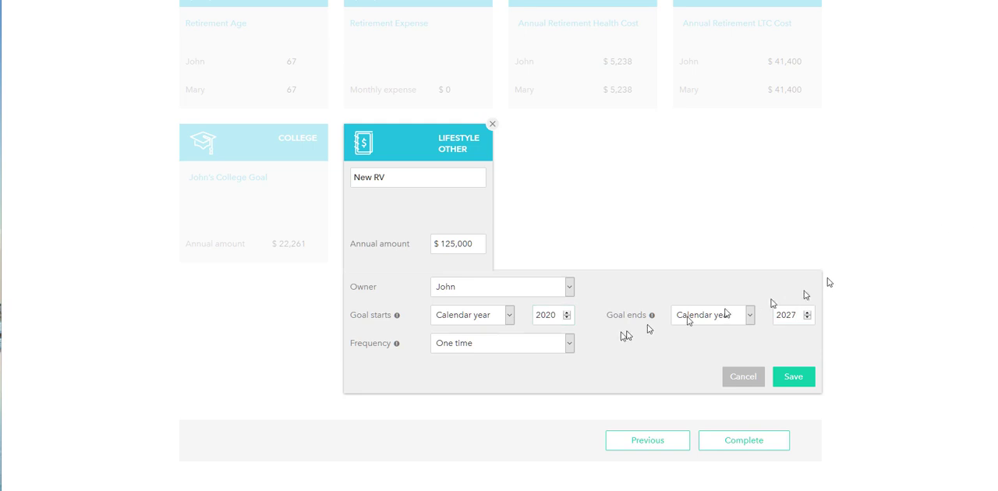
pyautogui.click(555, 316)
pyautogui.press('BackSpace')
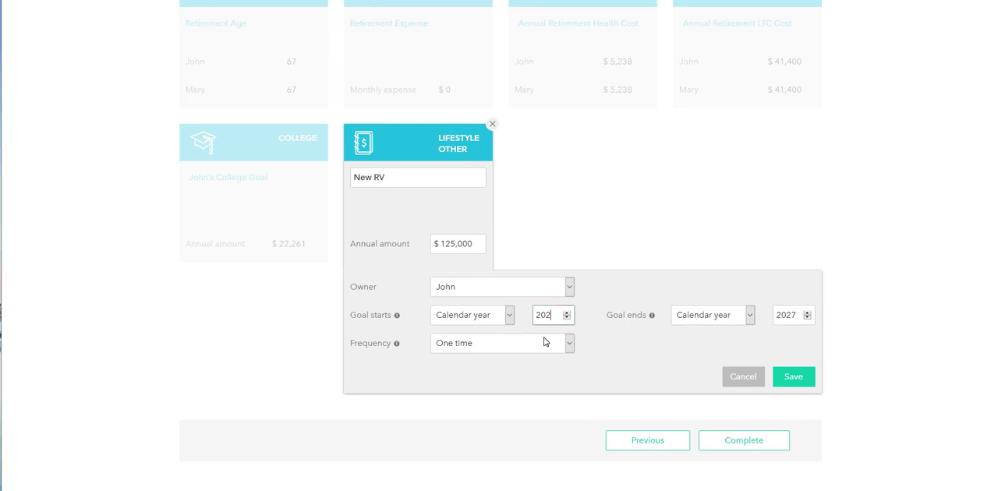
pyautogui.write('7')
pyautogui.click(600, 351)
pyautogui.click(480, 348)
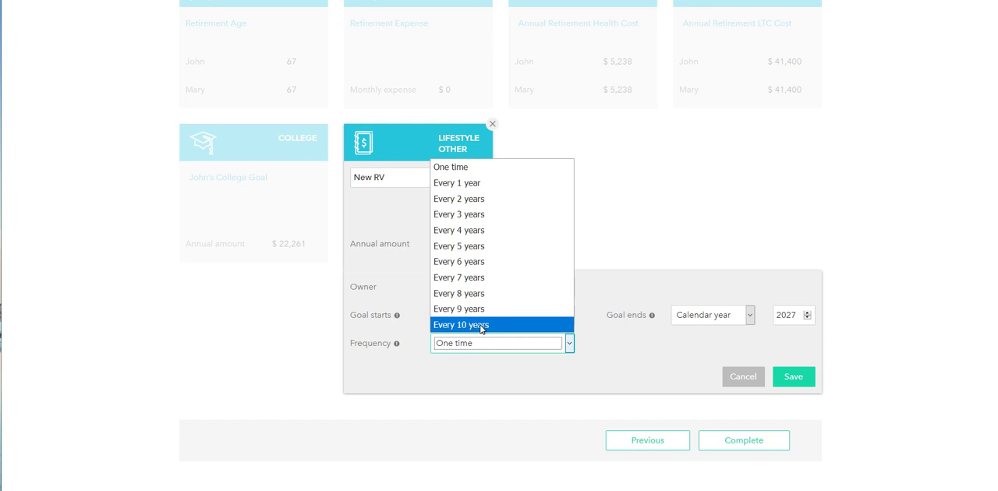
pyautogui.click(504, 173)
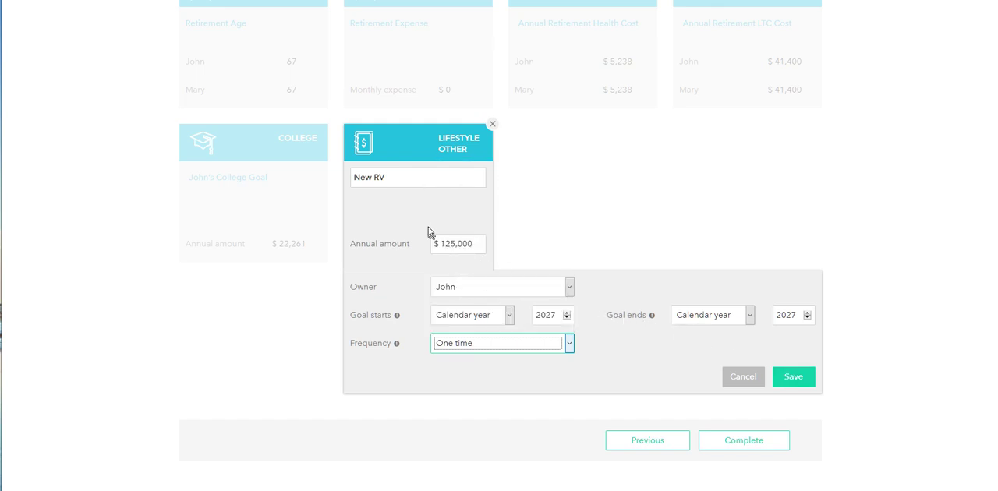
pyautogui.click(791, 378)
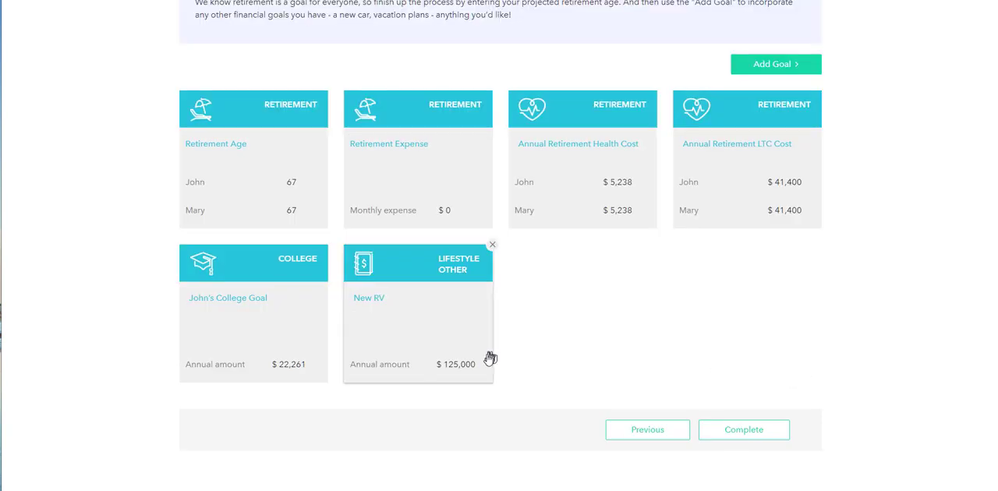
# - Open the RV under Other in Net Worth and examine its current value, annual growth and year of sale
pyautogui.scroll(2, 498, 155)
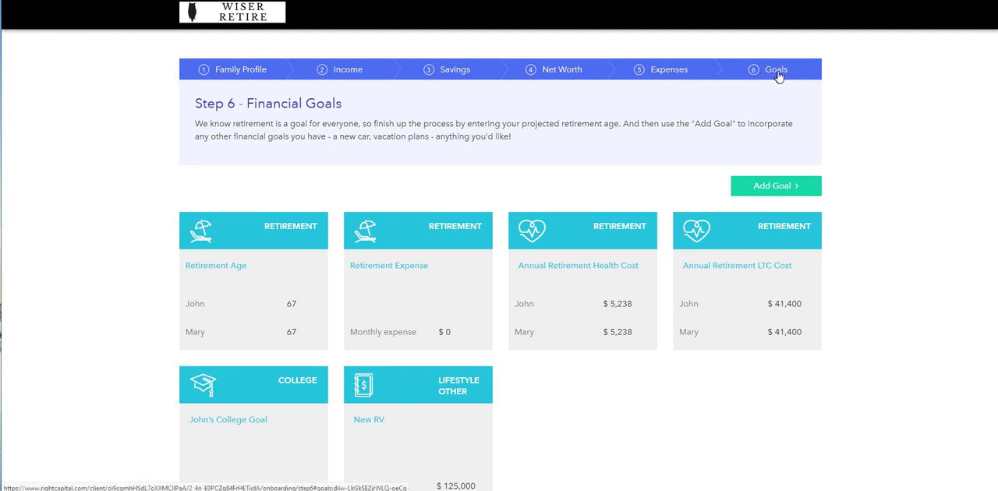
pyautogui.click(558, 77)
pyautogui.scroll(-3, 351, 359)
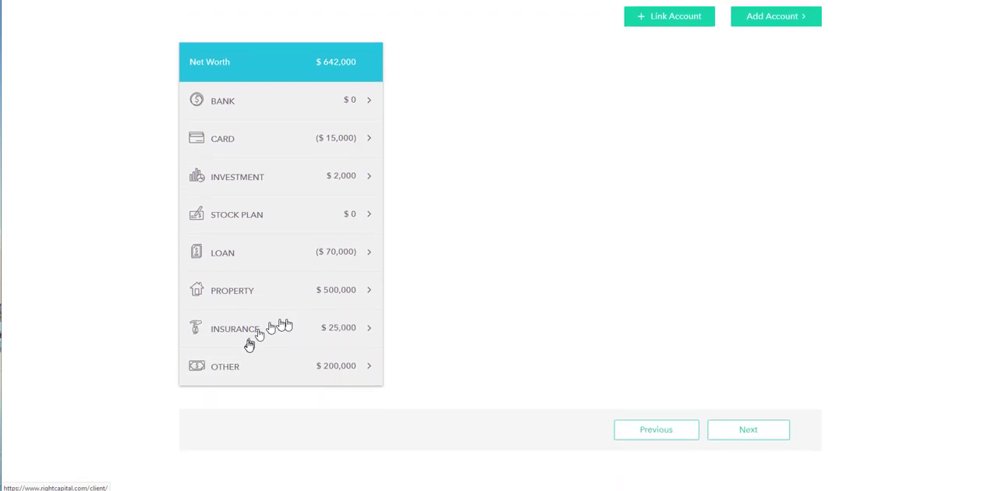
pyautogui.click(226, 365)
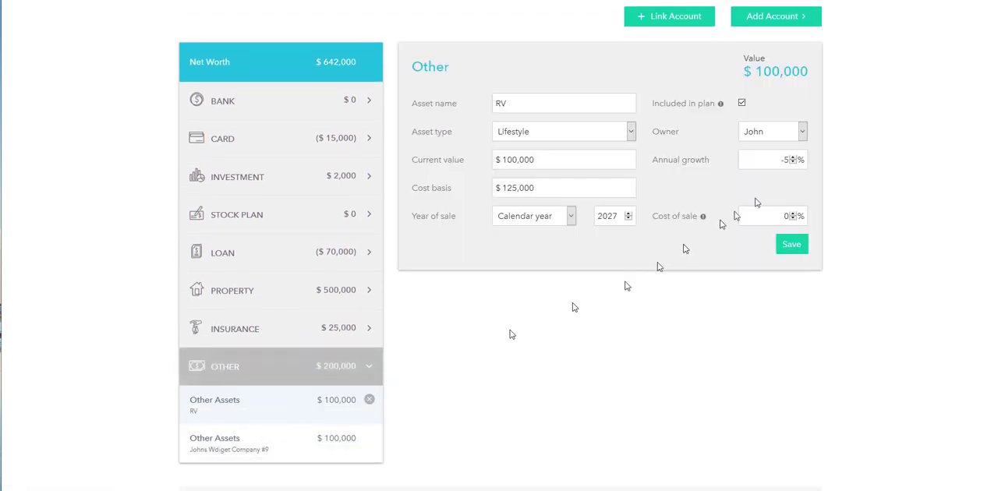
pyautogui.click(552, 160)
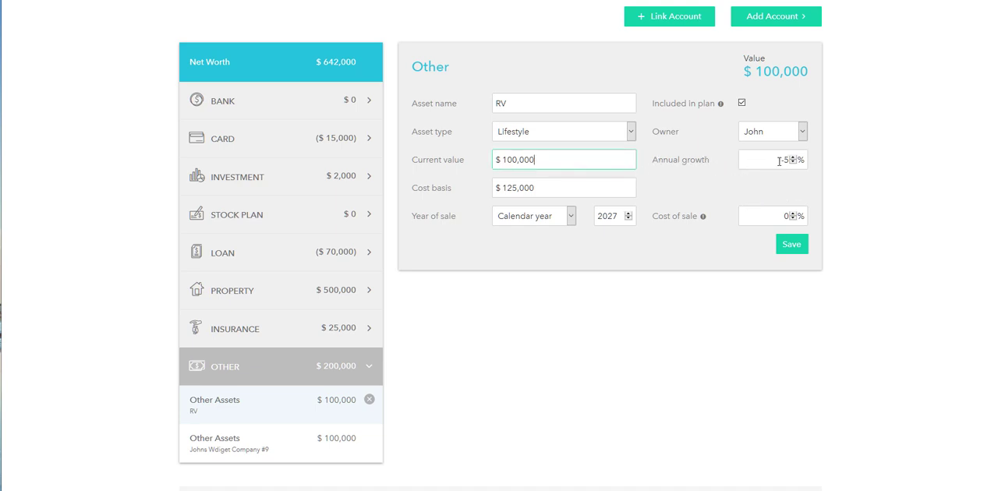
pyautogui.moveTo(778, 162); pyautogui.dragTo(784, 159)
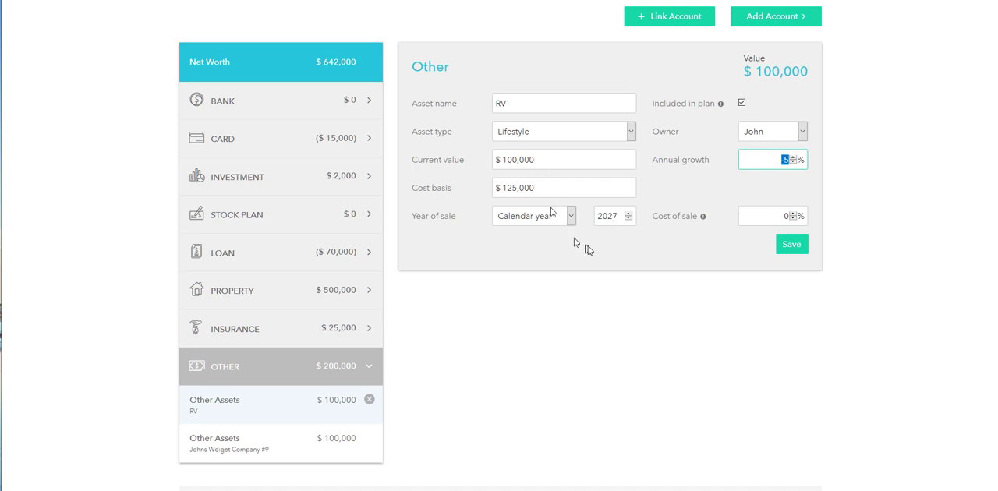
pyautogui.scroll(3, 668, 300)
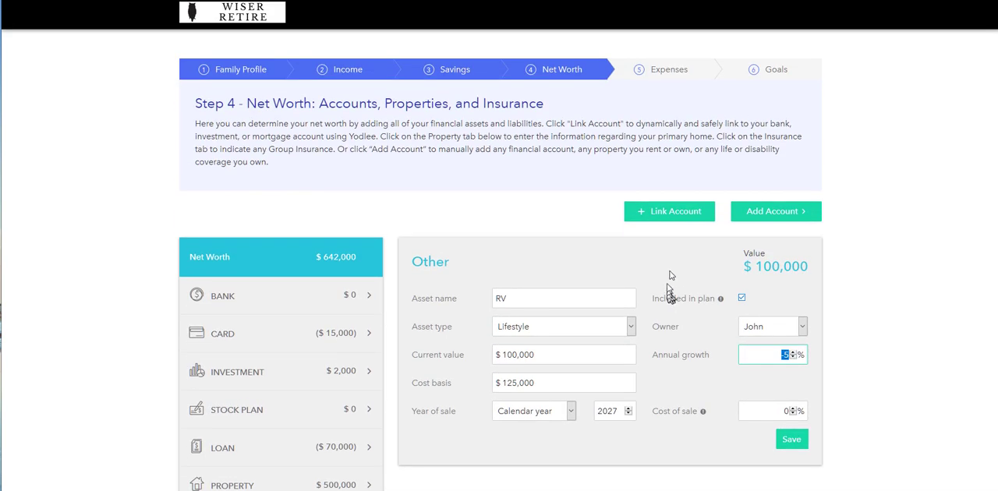
# - Return to the Goals stage, reopen the New RV goal to review its amount and dates, and save it
pyautogui.click(772, 70)
pyautogui.scroll(-1, 557, 327)
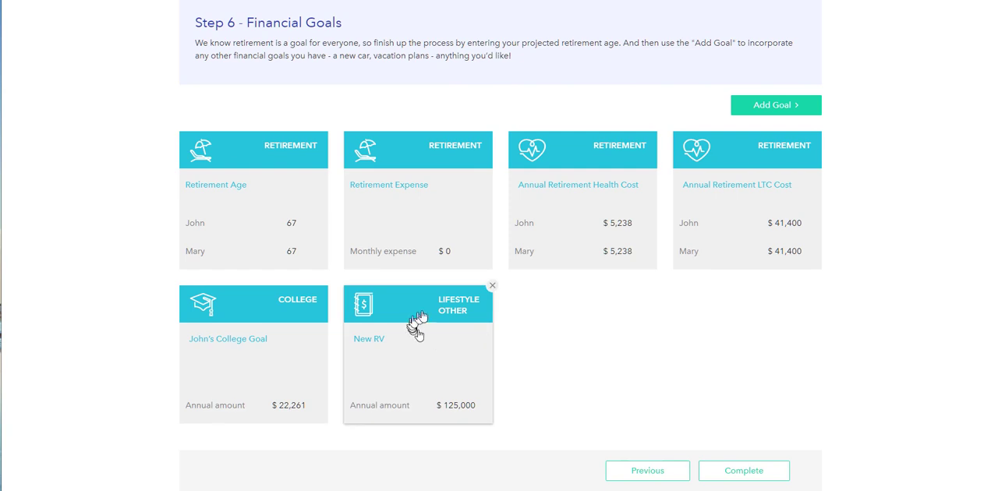
pyautogui.click(461, 312)
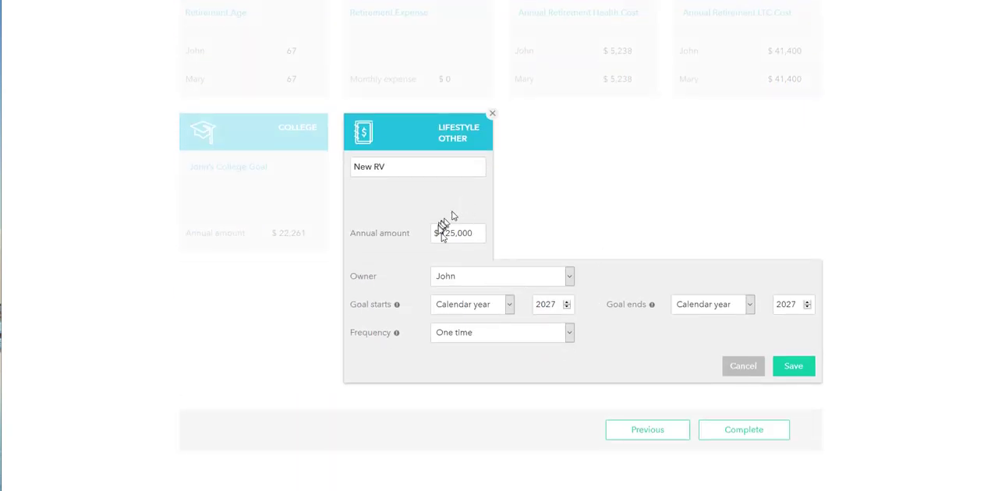
pyautogui.click(793, 365)
pyautogui.scroll(2, 806, 331)
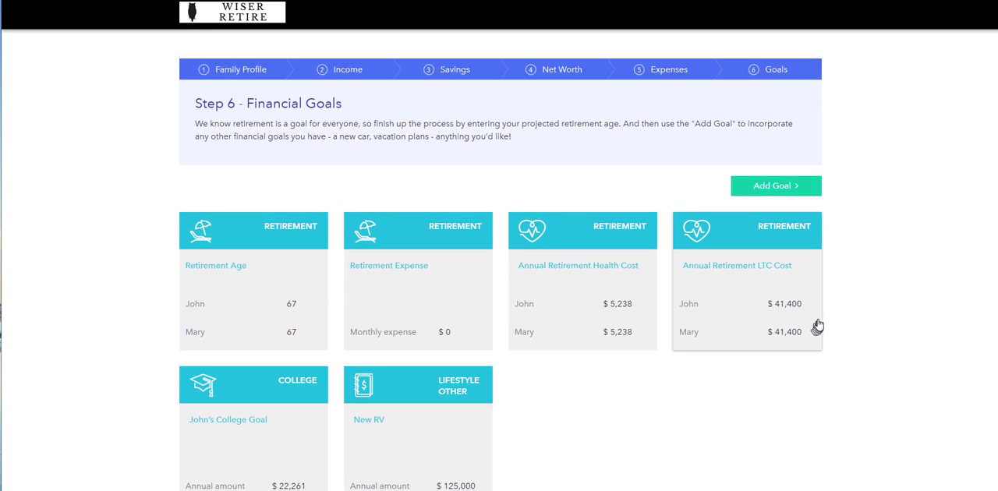
# - Review the Retirement Age and Retirement Expense goals, including the guidance on what monthly retirement expenses should cover
pyautogui.scroll(-1, 818, 323)
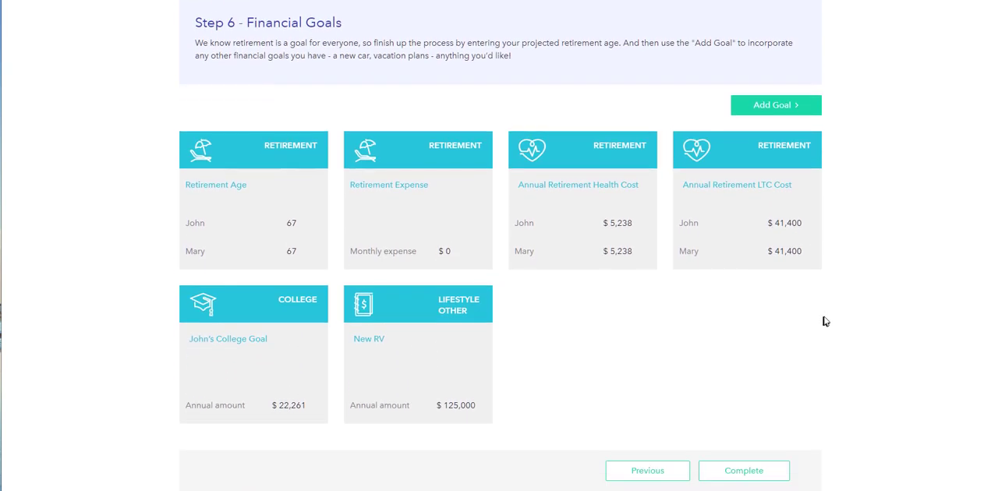
pyautogui.click(263, 153)
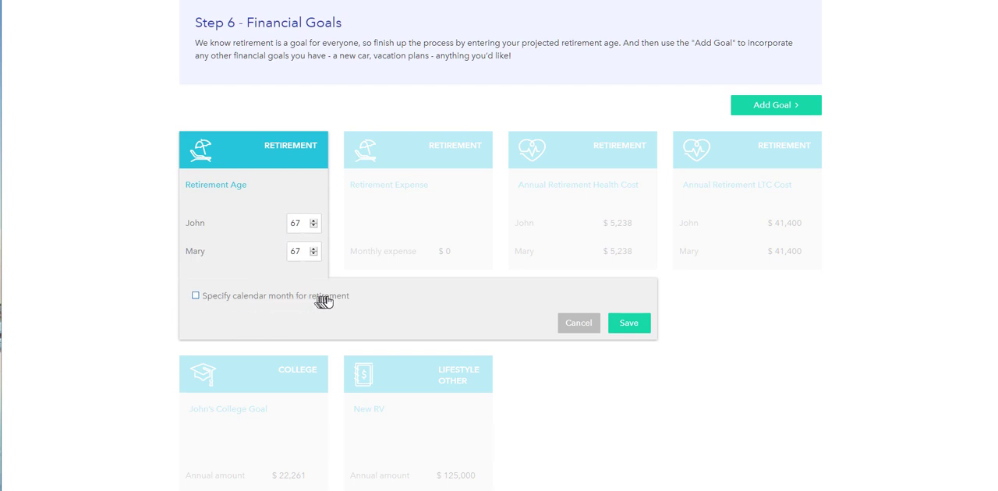
pyautogui.click(587, 328)
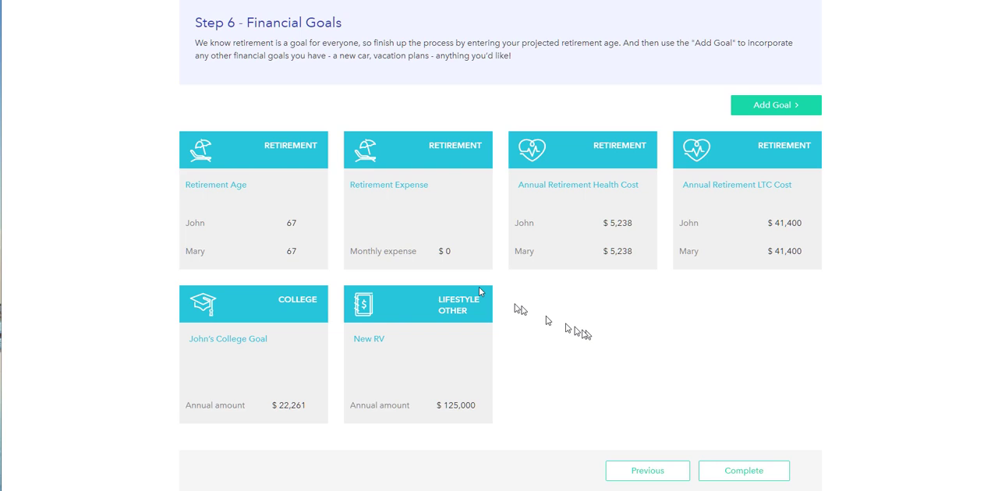
pyautogui.click(446, 159)
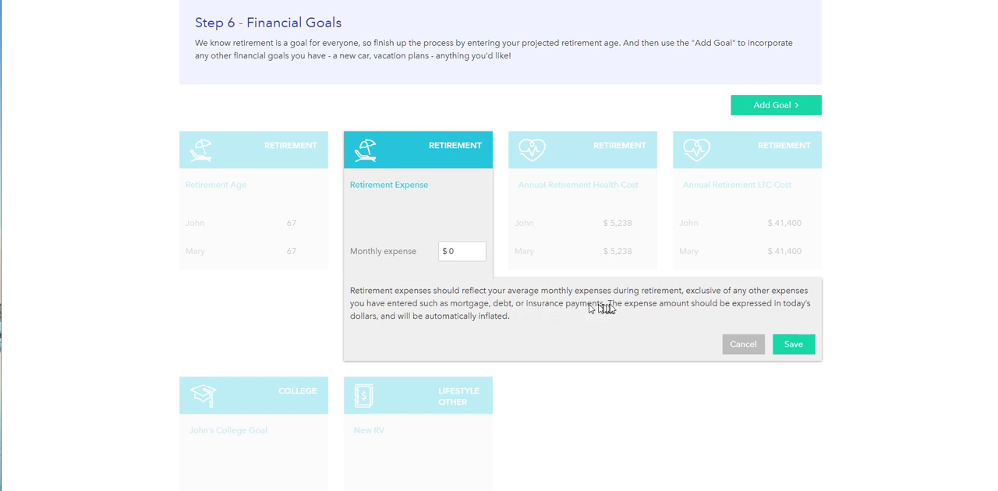
pyautogui.click(792, 344)
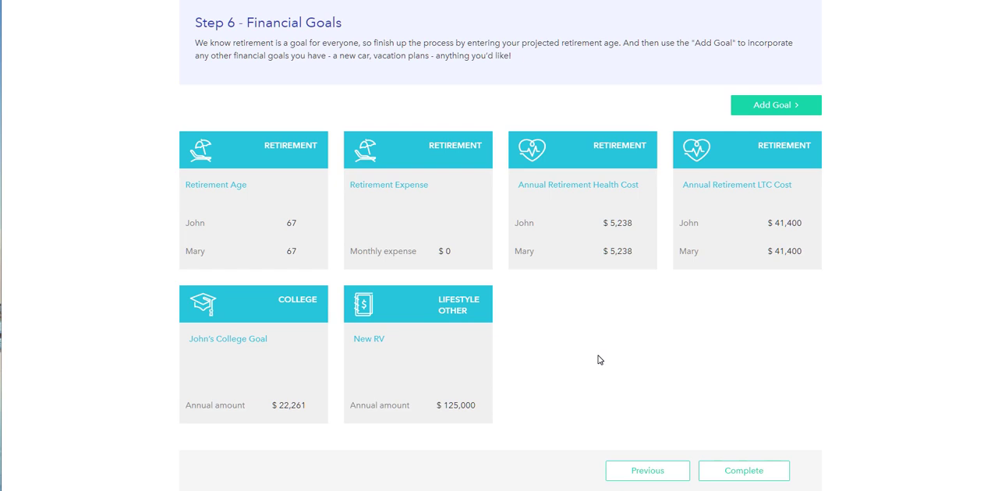
# - Go to the Expenses stage and check the monthly amount under Pre-retirement Living Expenses
pyautogui.scroll(2, 624, 370)
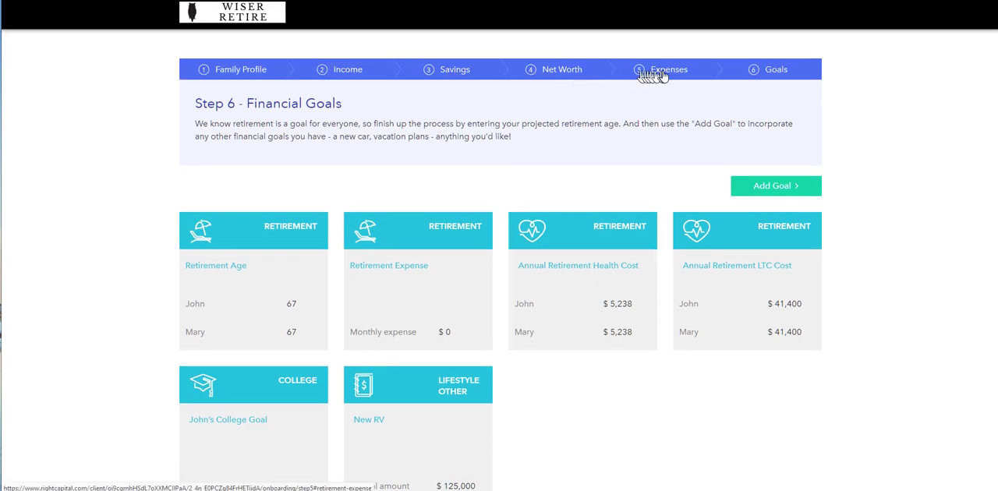
pyautogui.click(654, 72)
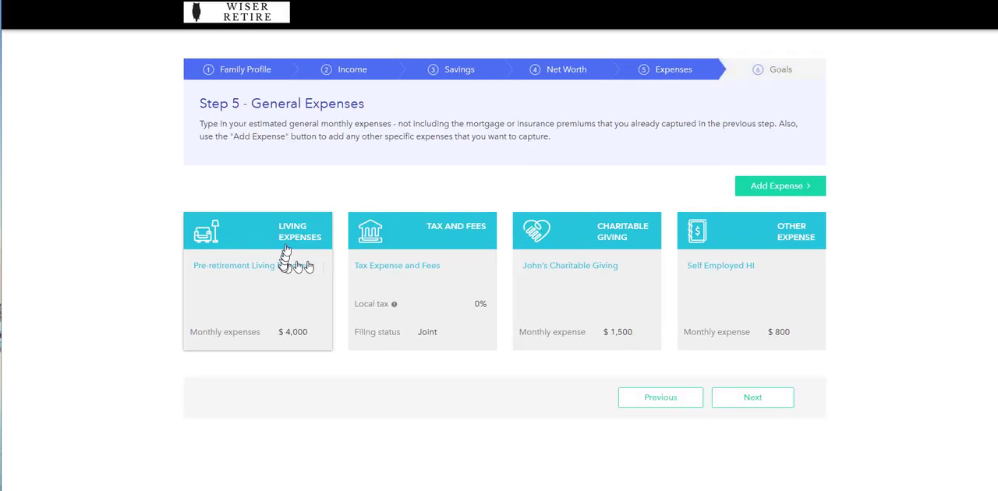
pyautogui.click(287, 239)
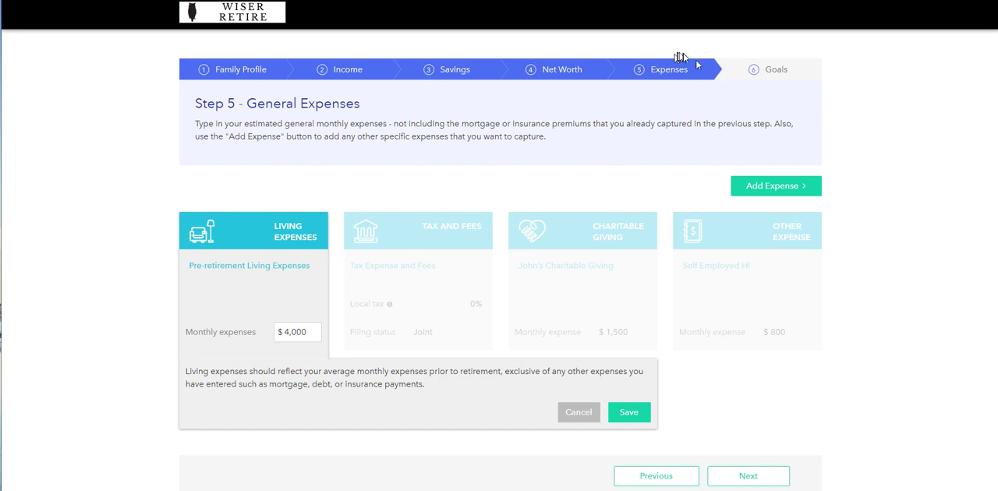
# - Return to the Goals stage, set the Retirement Expense goal's monthly expense to $4,000, and save it
pyautogui.click(756, 74)
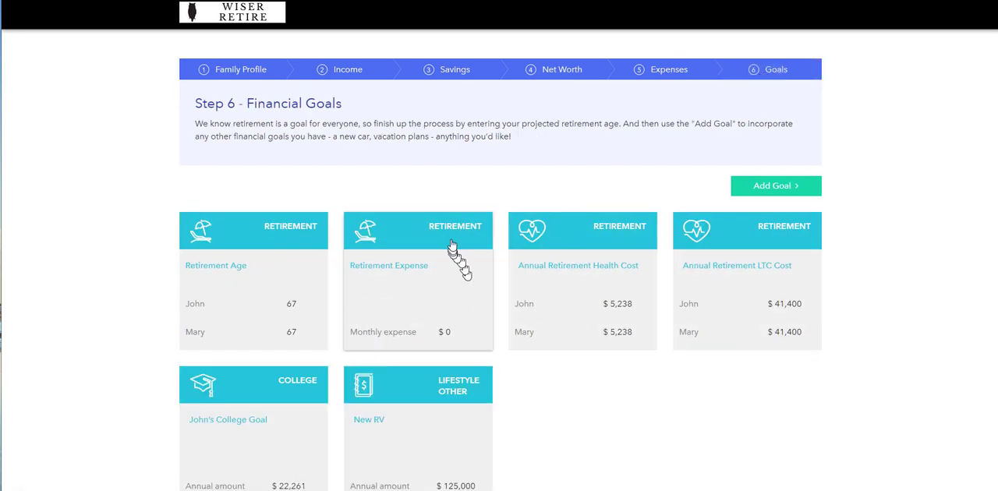
pyautogui.click(454, 247)
pyautogui.doubleClick(452, 332)
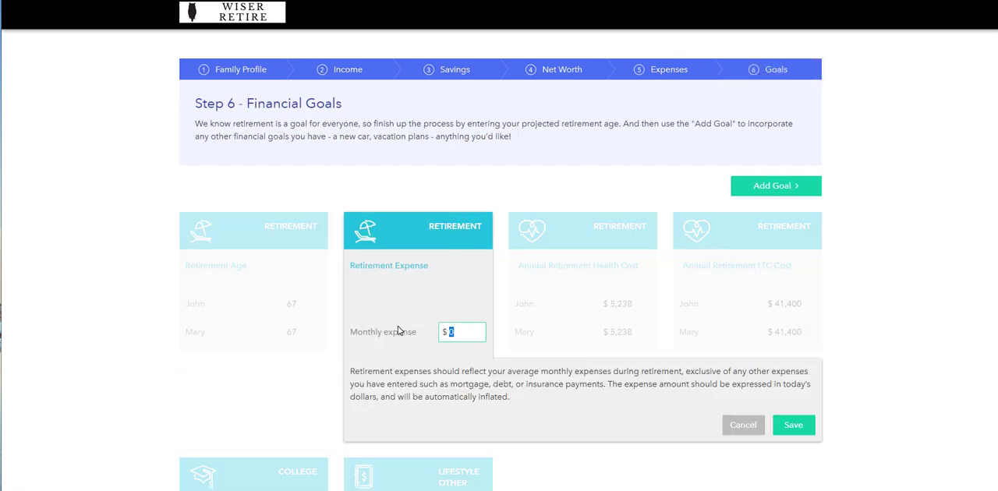
pyautogui.click(789, 428)
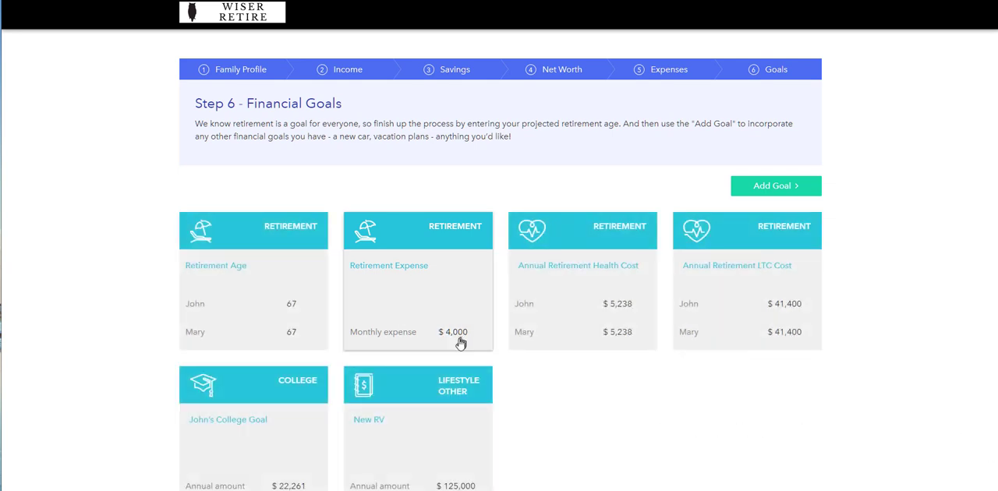
# - Open the Annual Retirement Health Cost goal and examine both spouses' amounts, cost start and cost estimate settings
pyautogui.click(605, 238)
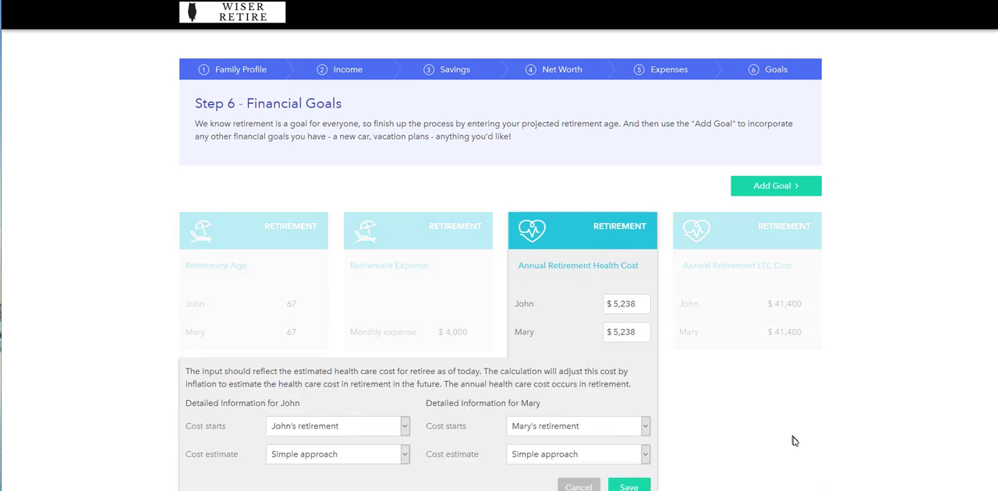
pyautogui.scroll(-2, 795, 441)
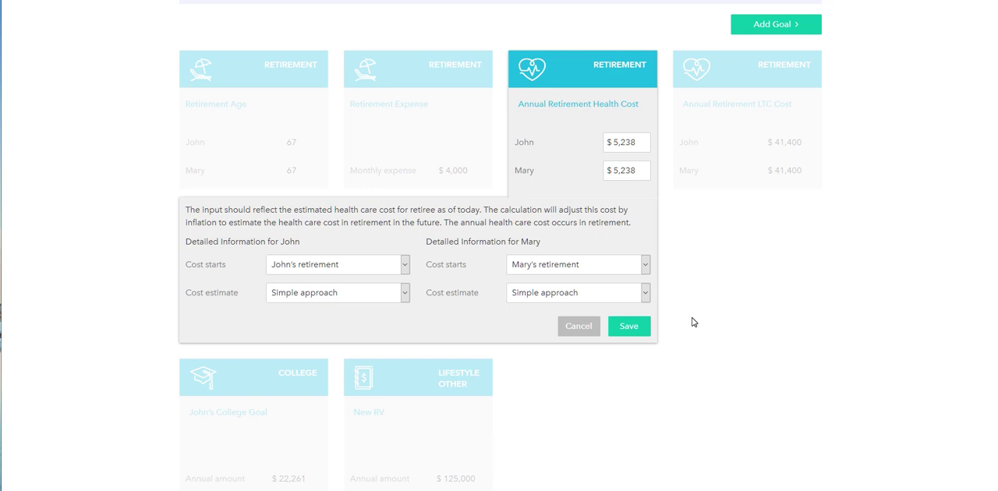
pyautogui.scroll(2, 704, 310)
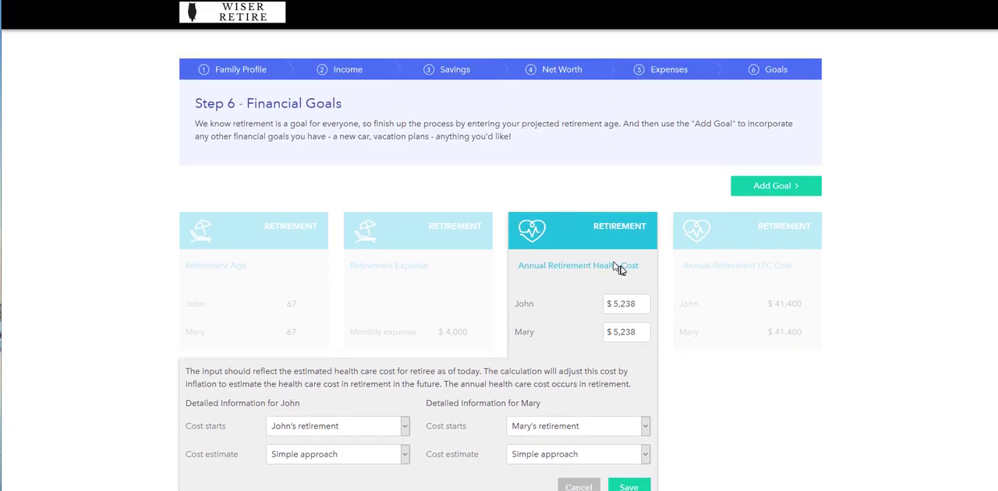
pyautogui.scroll(-1, 753, 406)
pyautogui.scroll(-2, 753, 405)
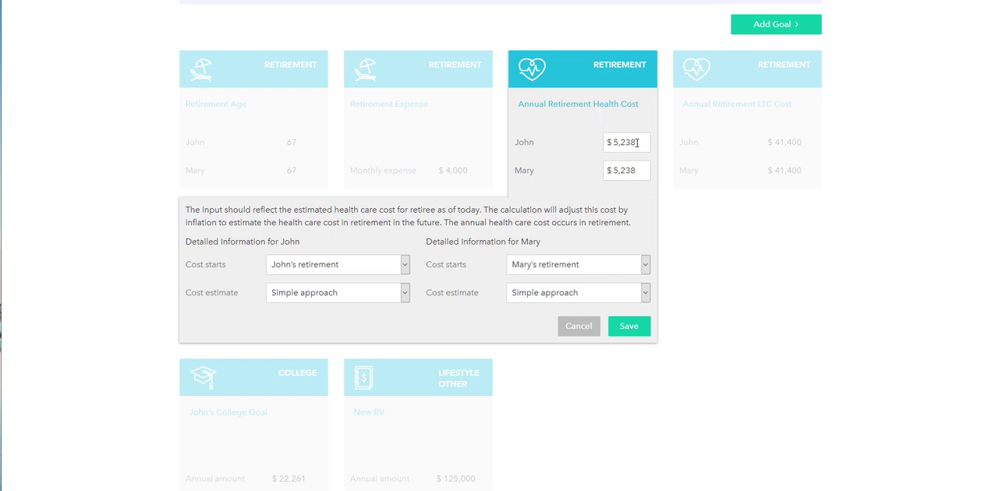
# - Set the annual retirement health cost to $1,200 for both spouses
pyautogui.moveTo(637, 143); pyautogui.dragTo(613, 143)
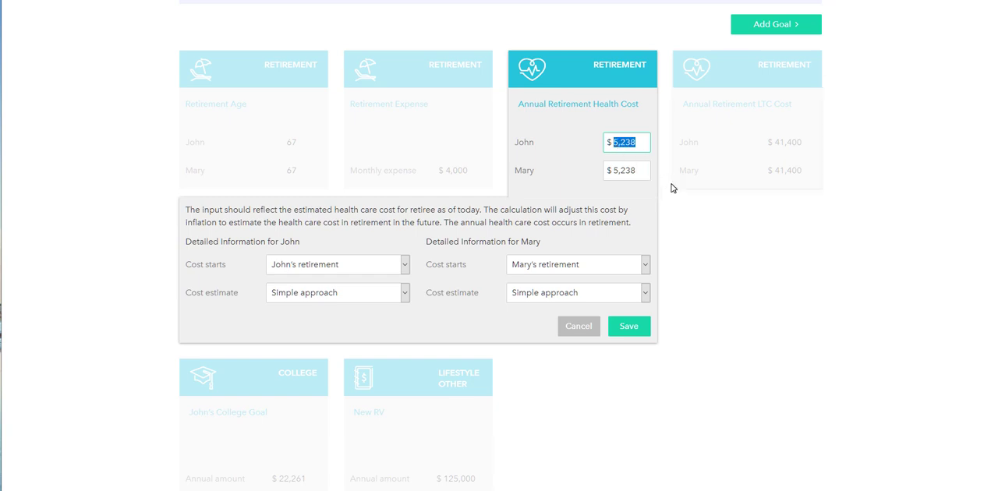
pyautogui.write('1200')
pyautogui.press('Tab')
pyautogui.write('125,')
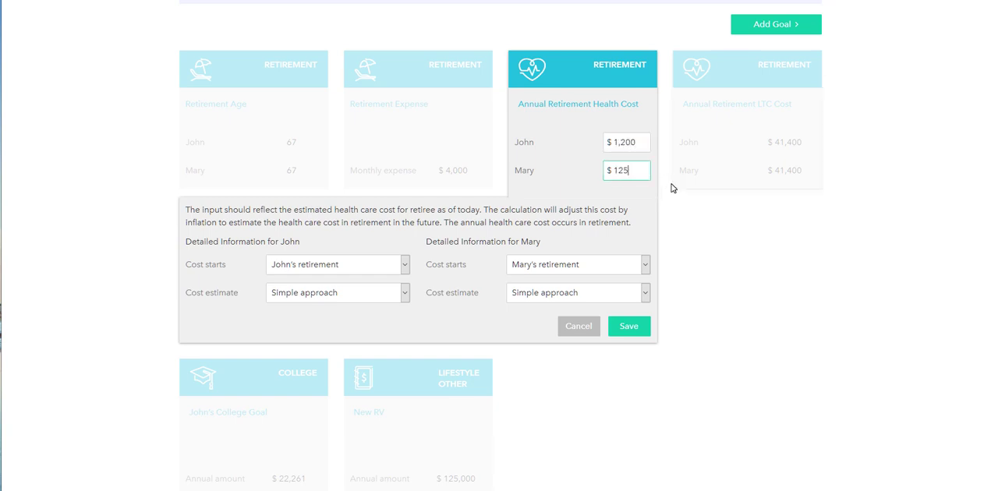
pyautogui.write('0')
pyautogui.press('Tab')
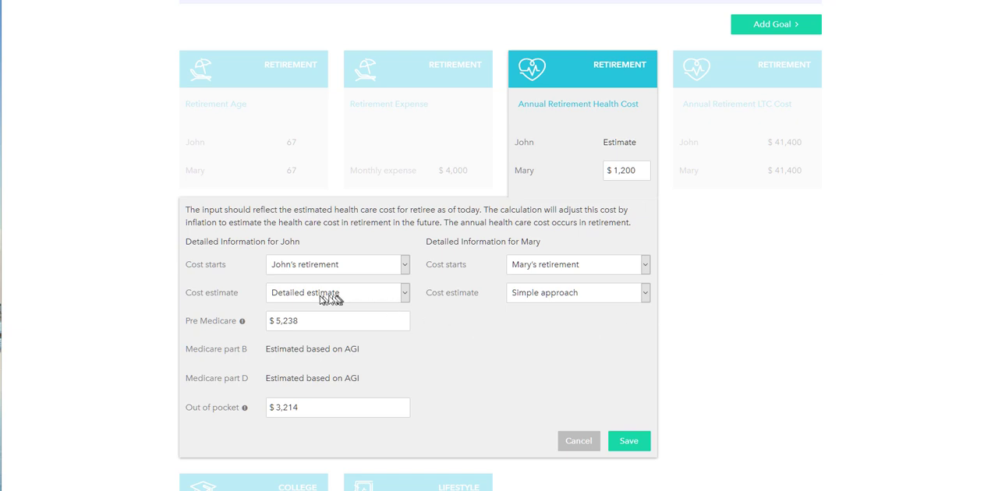
# - Compare the Simple approach with the Detailed estimate for the first spouse's health cost, choose Detailed estimate, and check the Pre Medicare explanation
pyautogui.click(320, 296)
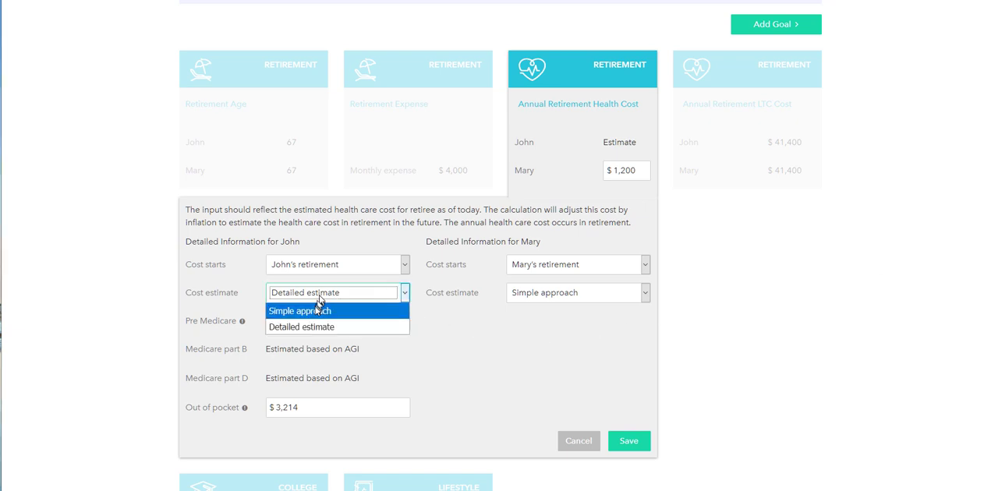
pyautogui.click(316, 312)
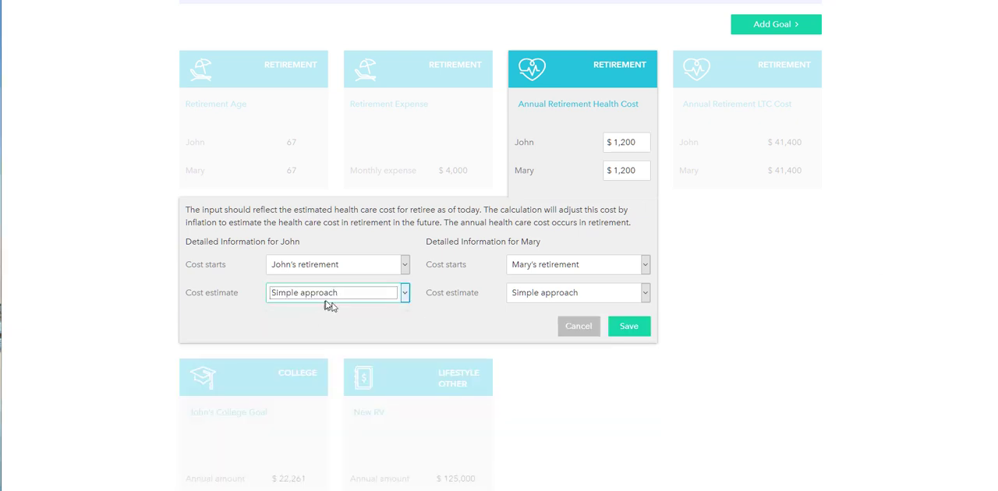
pyautogui.click(330, 294)
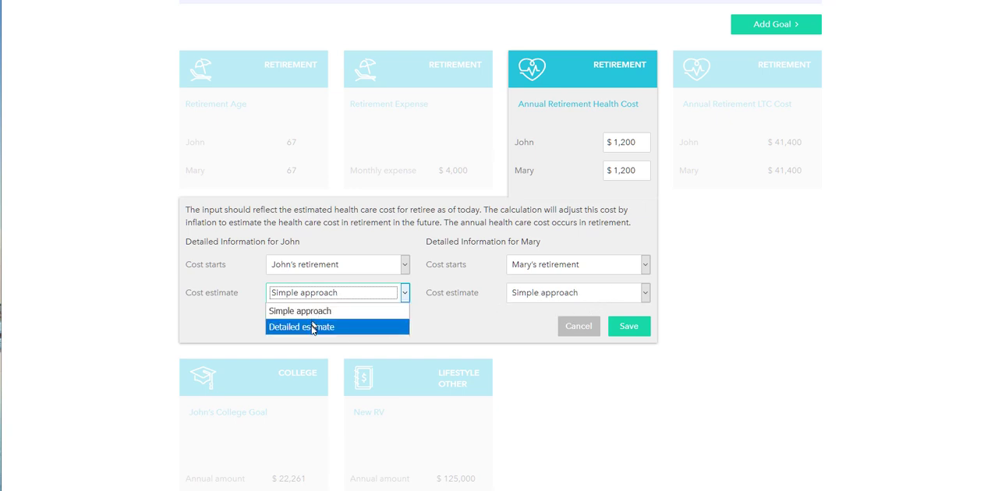
pyautogui.click(313, 328)
pyautogui.scroll(-2, 312, 330)
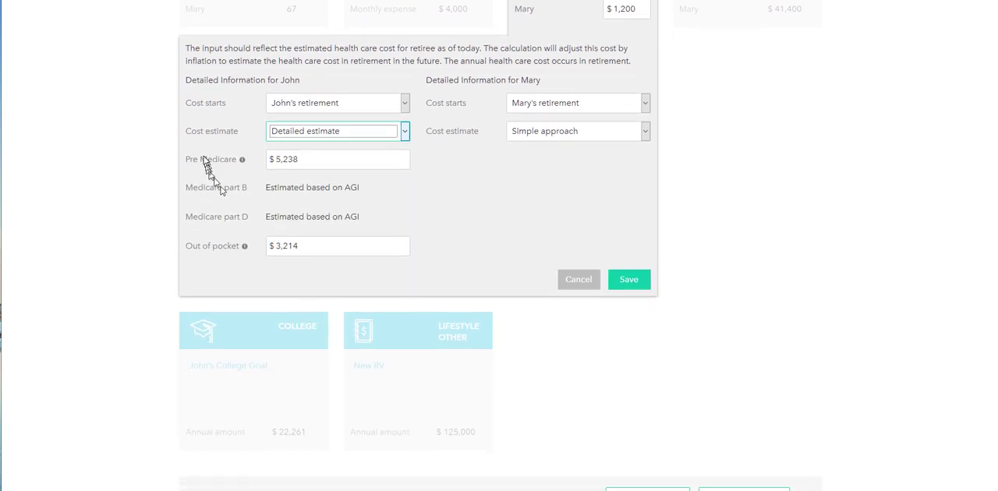
pyautogui.moveTo(241, 160)
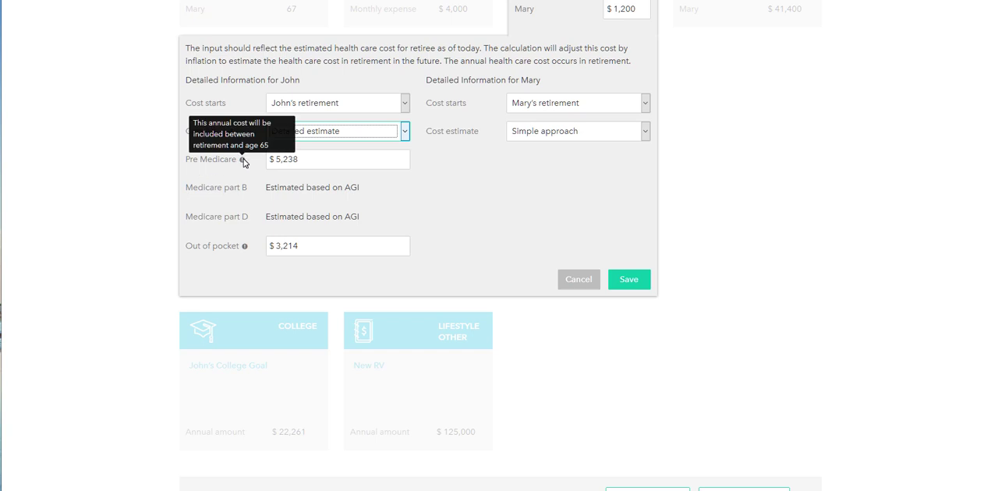
pyautogui.click(309, 162)
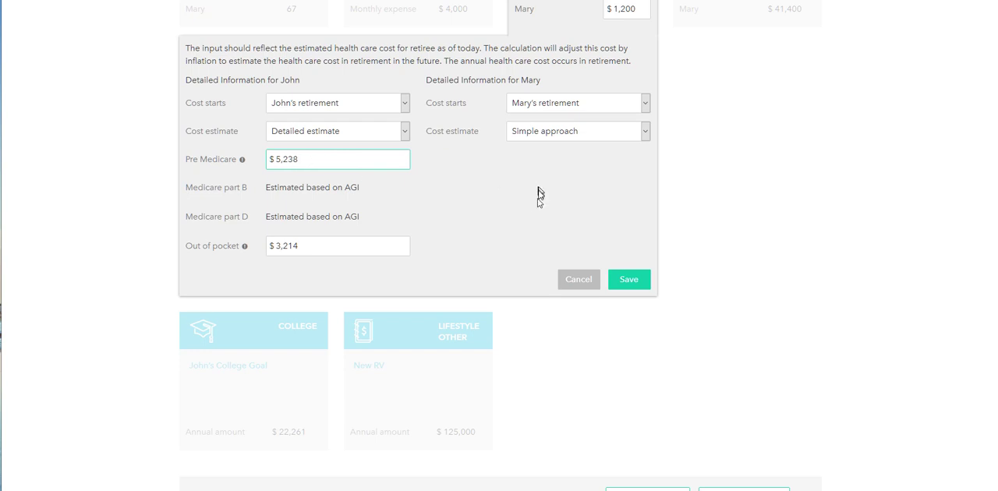
# - Set the first spouse's Pre Medicare health cost to $0
pyautogui.scroll(2, 526, 238)
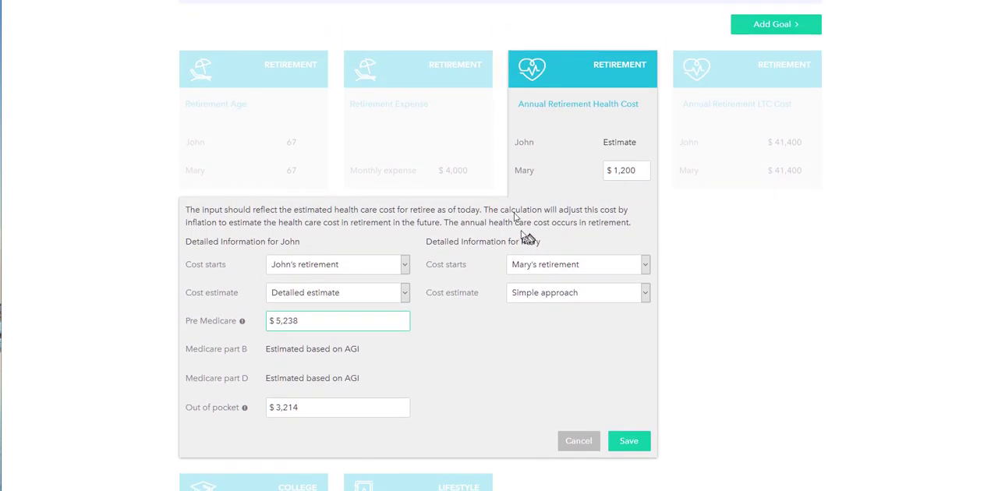
pyautogui.scroll(2, 534, 163)
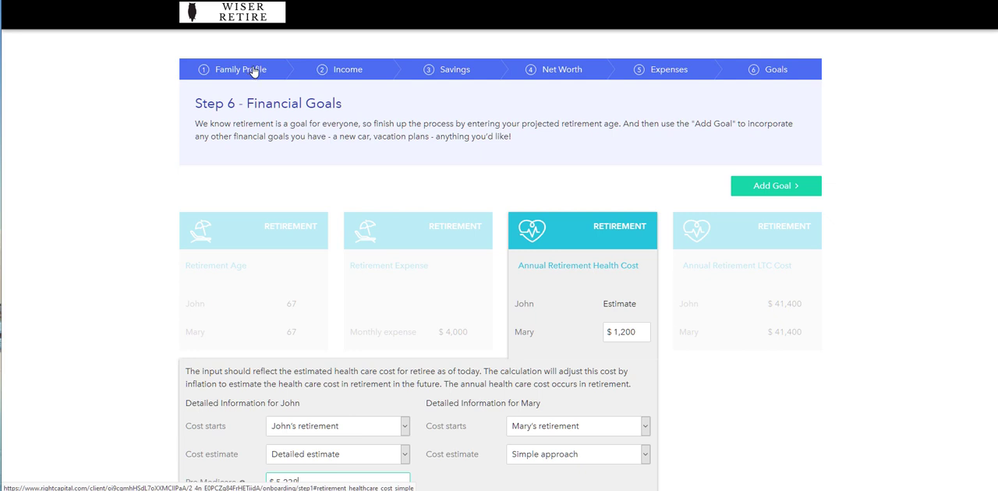
pyautogui.scroll(-1, 796, 327)
pyautogui.scroll(-1, 796, 343)
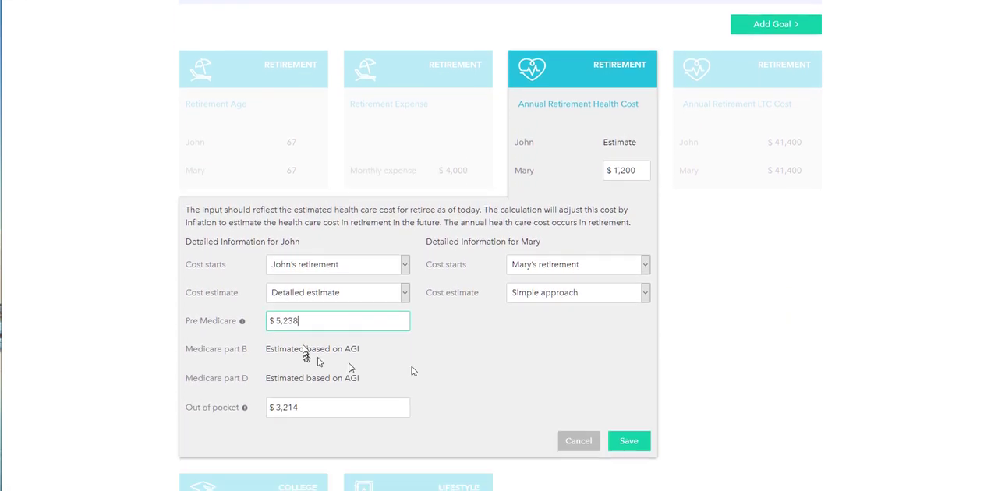
pyautogui.moveTo(401, 320); pyautogui.dragTo(220, 338)
pyautogui.write('0')
pyautogui.press('Tab')
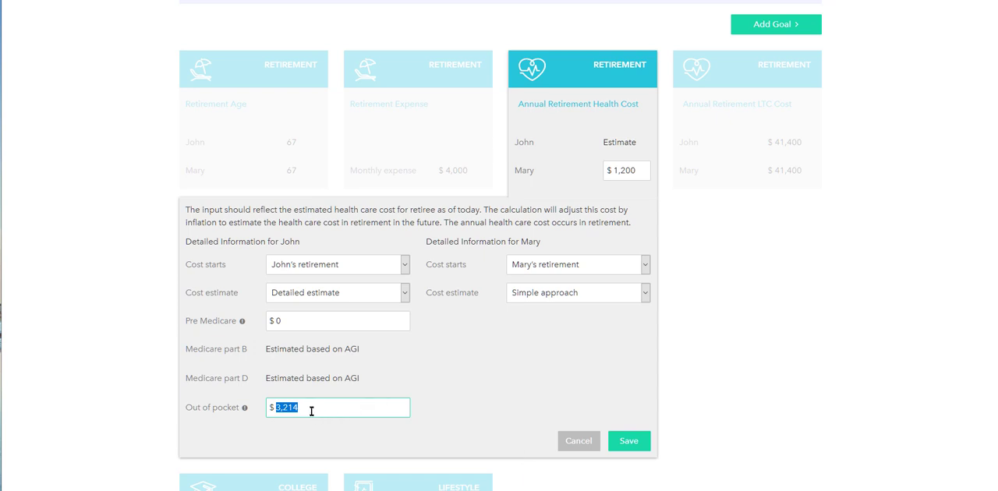
# - Switch the second spouse's health cost to Detailed estimate with Pre Medicare at $0, and save the goal
pyautogui.click(521, 296)
pyautogui.click(536, 326)
pyautogui.click(521, 323)
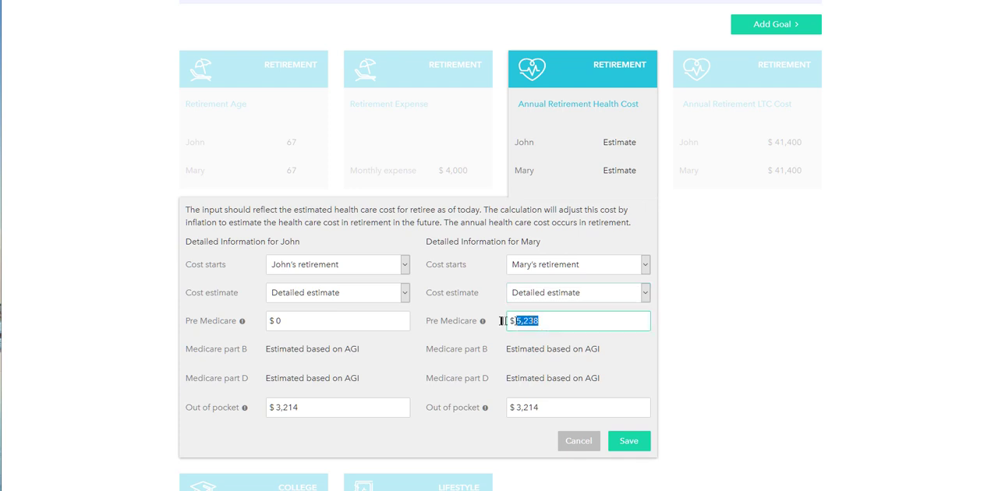
pyautogui.write('0')
pyautogui.press('Tab')
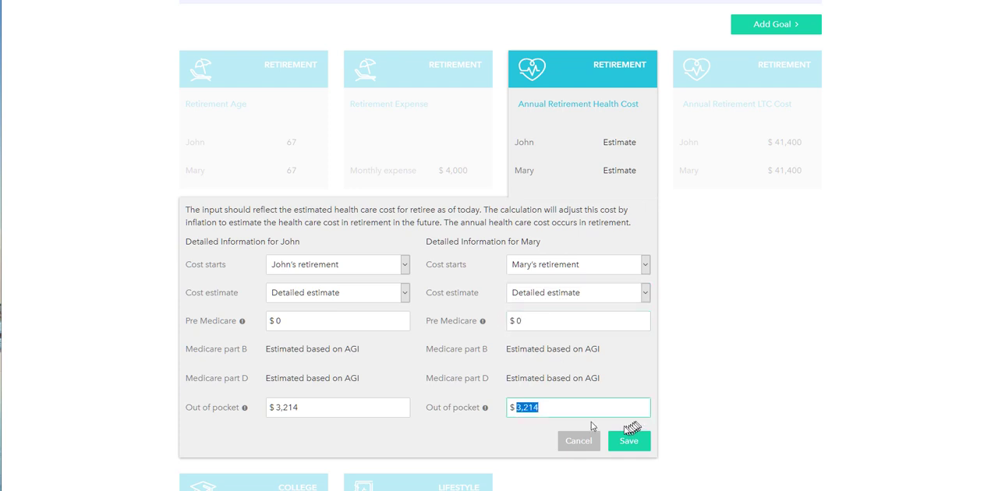
pyautogui.click(629, 442)
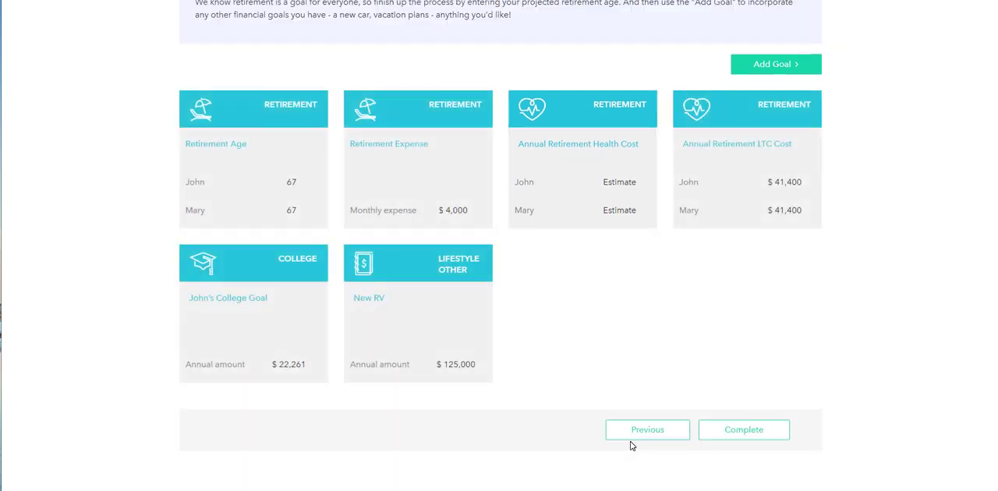
# - Open the Annual Retirement LTC Cost goal and set the annual cost to $78,000 for both spouses
pyautogui.click(785, 113)
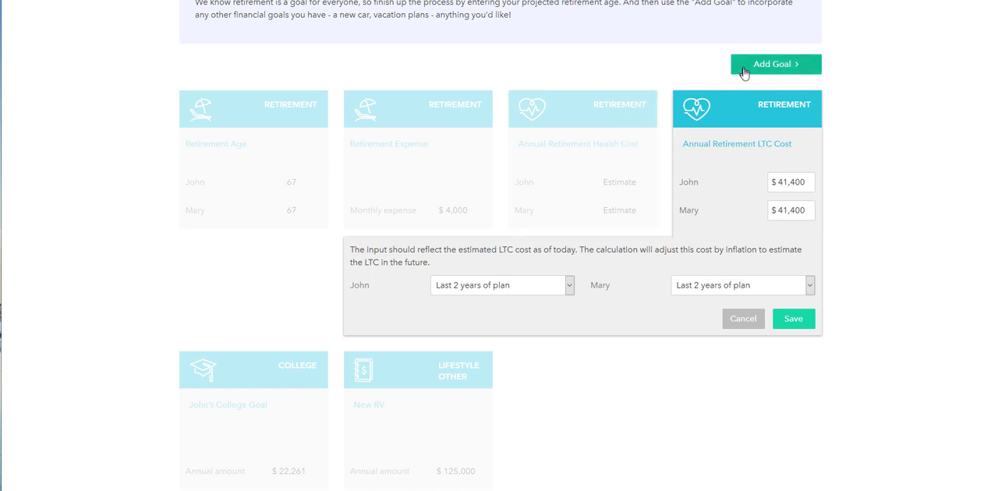
pyautogui.click(780, 182)
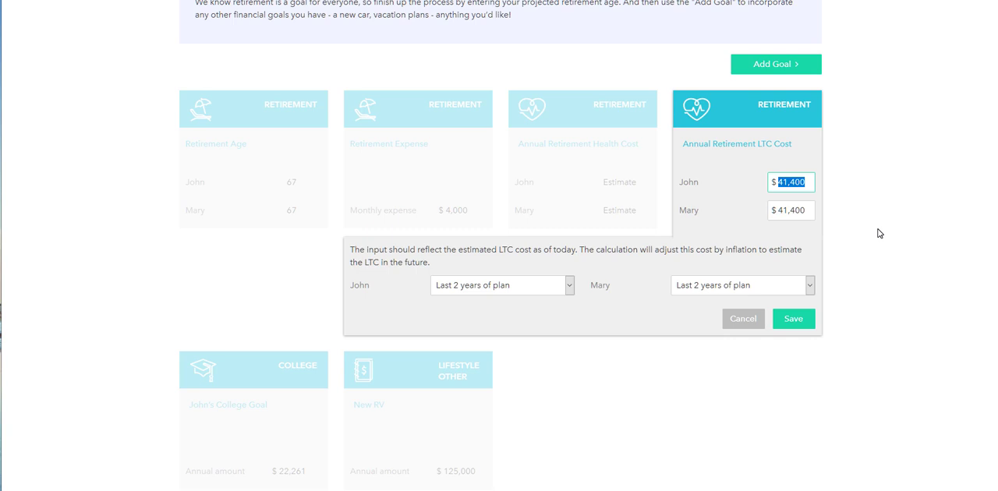
pyautogui.write('78,000')
pyautogui.press('Tab')
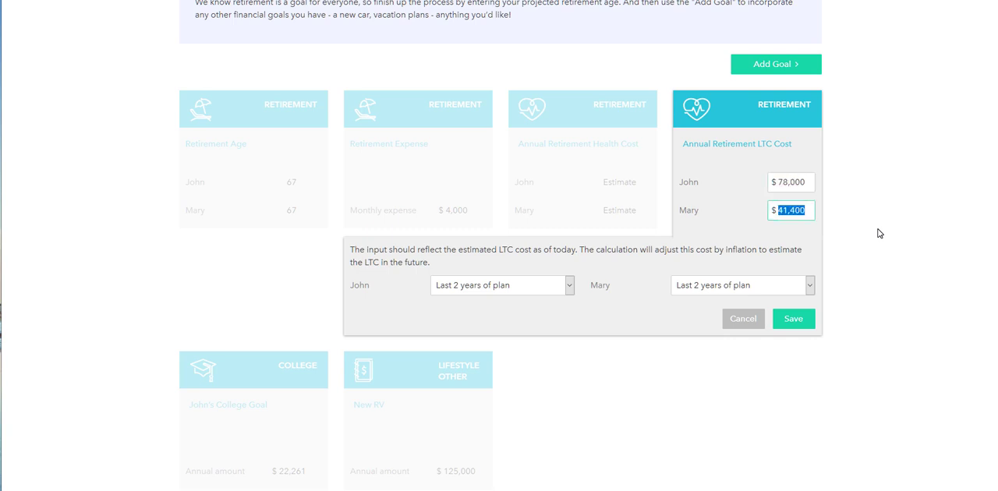
pyautogui.write('78,000')
pyautogui.press('Tab')
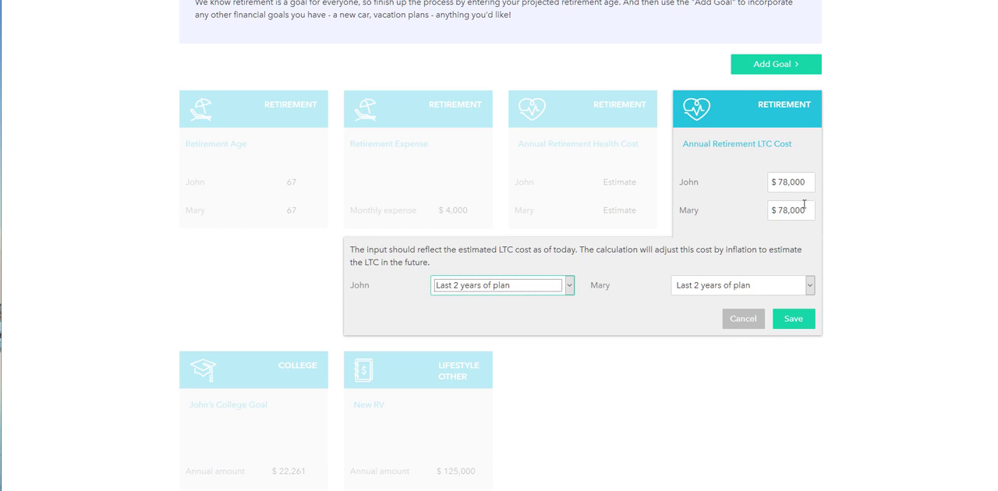
# - Set the long-term care period to Last 6 years of plan for both spouses and save the LTC cost goal
pyautogui.click(494, 289)
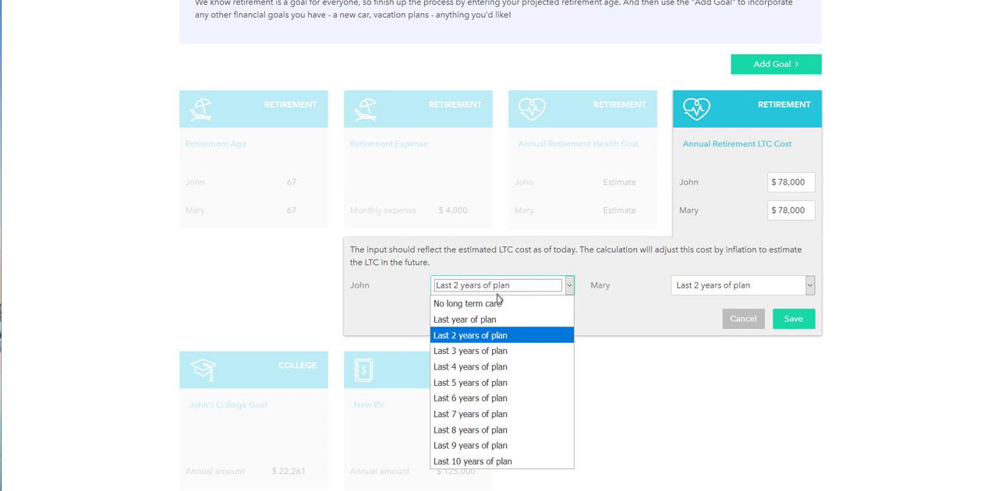
pyautogui.click(502, 397)
pyautogui.click(727, 283)
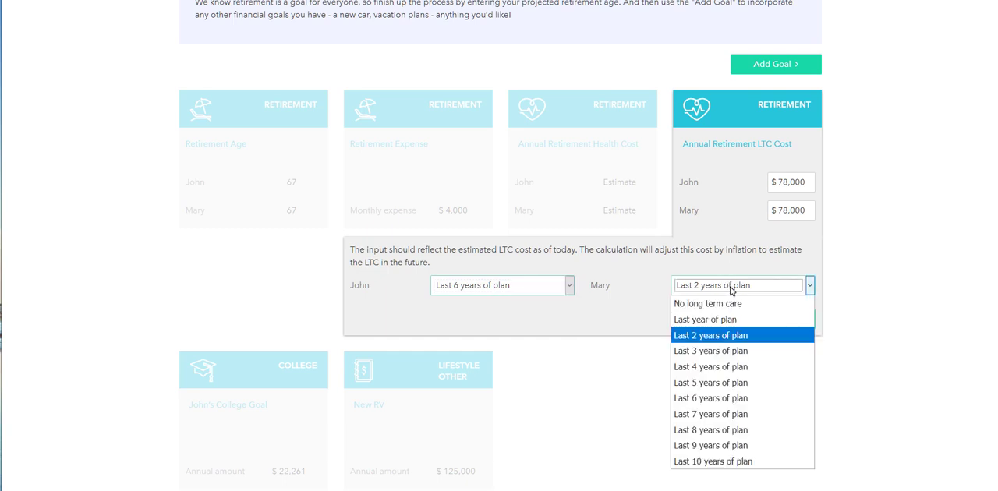
pyautogui.click(730, 397)
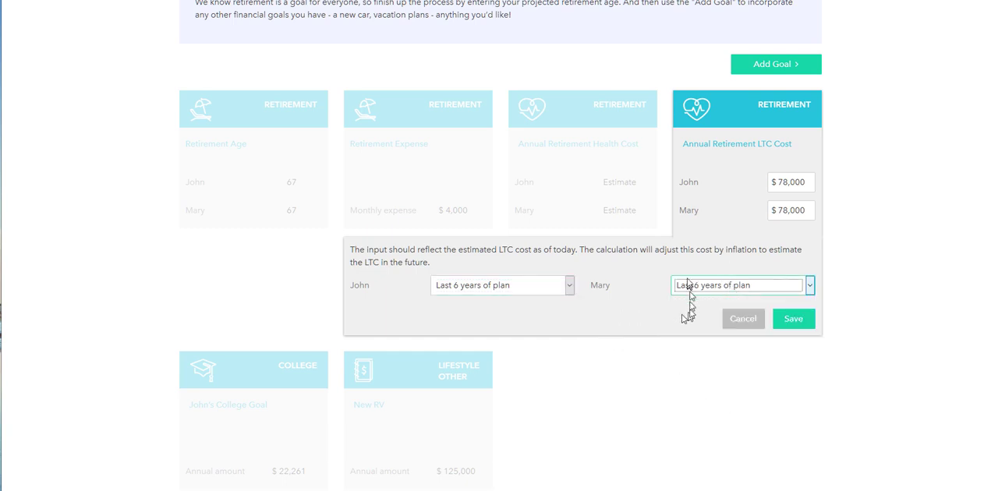
pyautogui.click(520, 290)
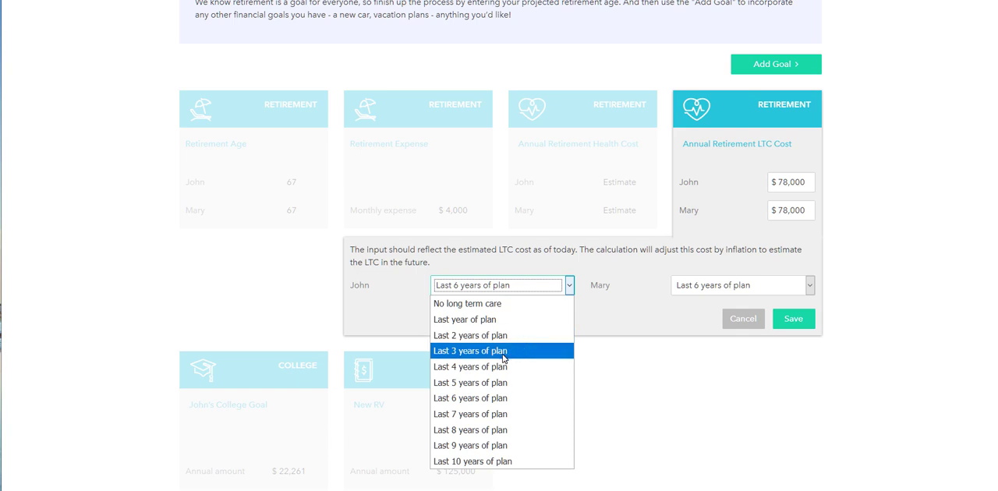
pyautogui.click(540, 395)
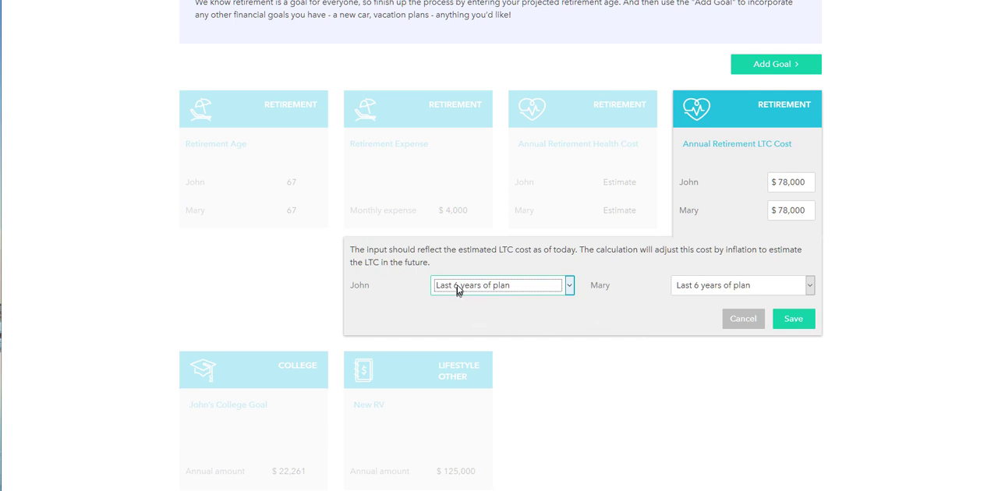
pyautogui.click(793, 318)
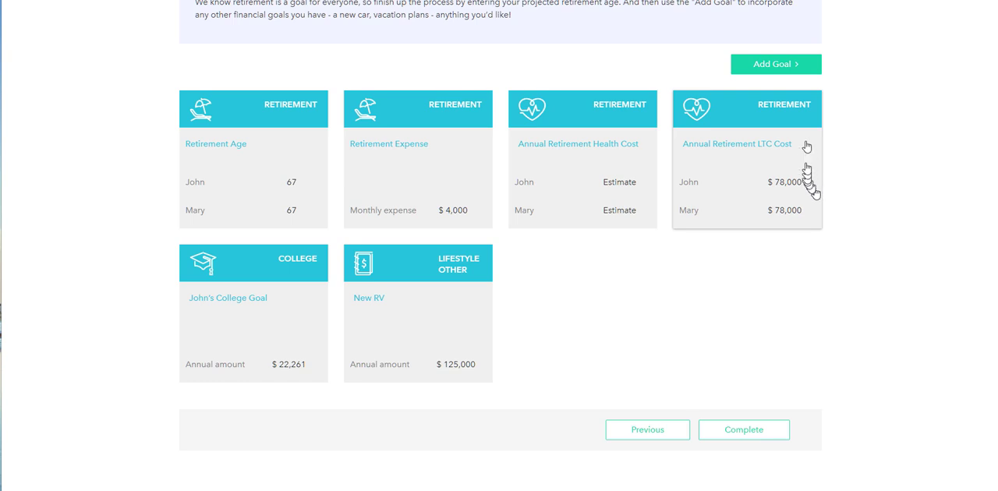
# - Add a Vacation goal, try a $15,000 annual amount with a repeating frequency, and cancel those entries
pyautogui.click(779, 66)
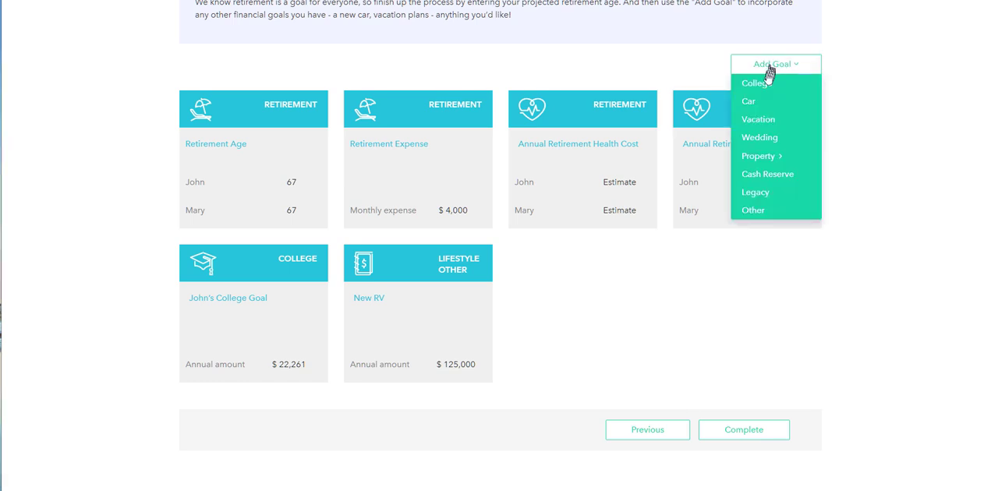
pyautogui.click(777, 123)
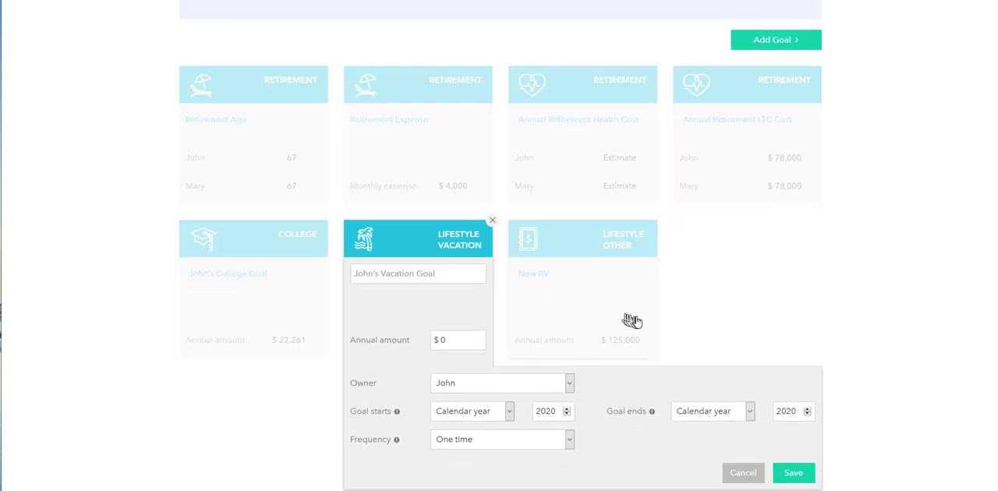
pyautogui.click(441, 233)
pyautogui.write('15')
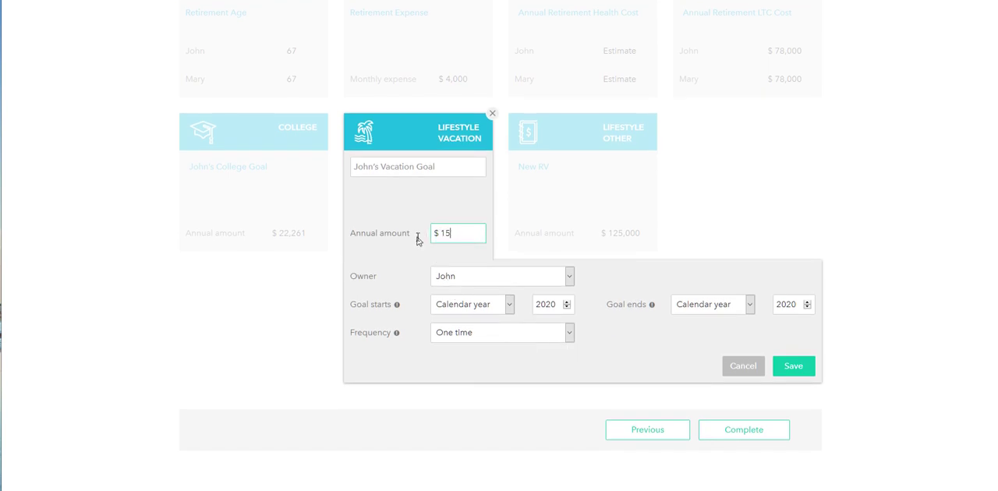
pyautogui.write(',000')
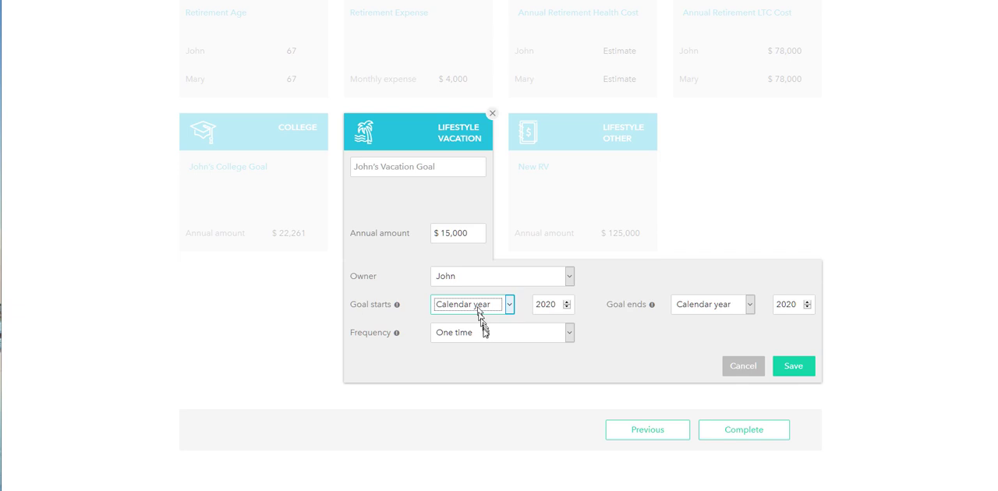
pyautogui.click(483, 335)
pyautogui.click(495, 234)
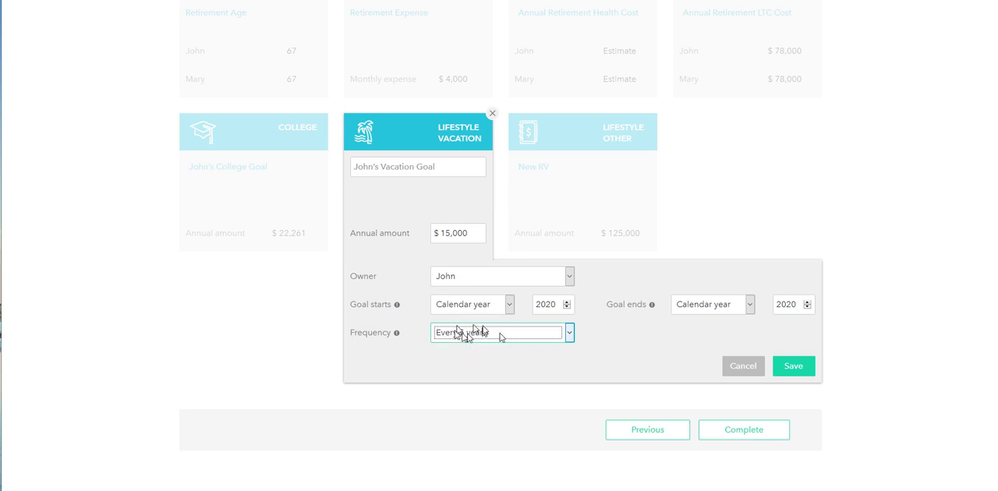
pyautogui.click(742, 366)
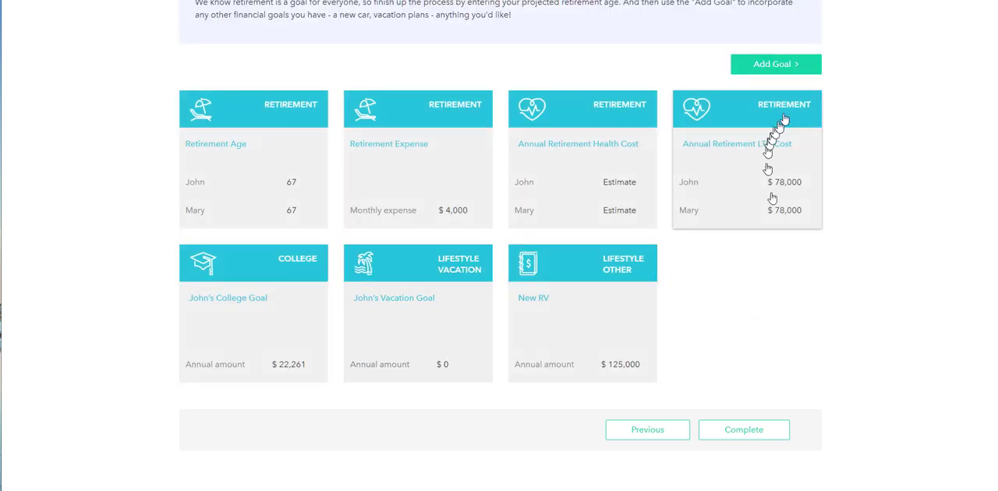
# - Add a Vacation Home Purchase property goal to the plan
pyautogui.click(790, 70)
pyautogui.moveTo(768, 156)
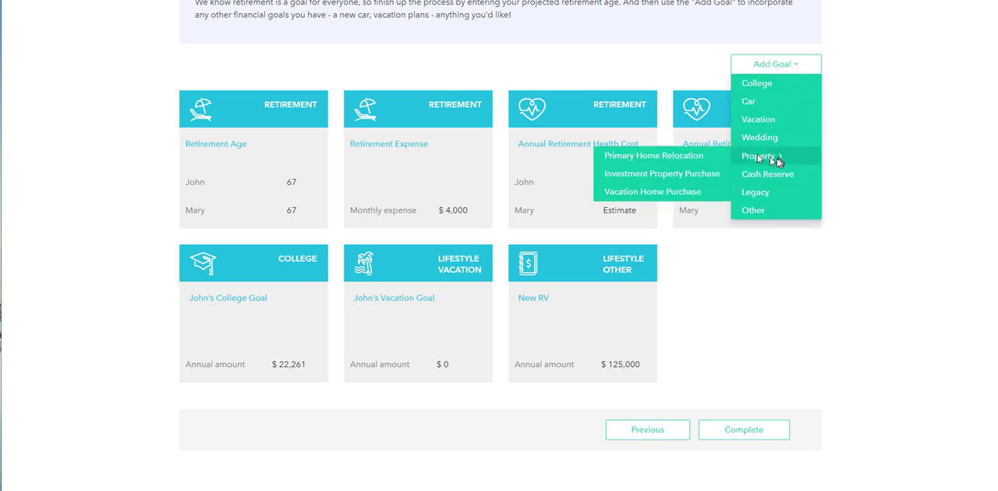
pyautogui.click(670, 199)
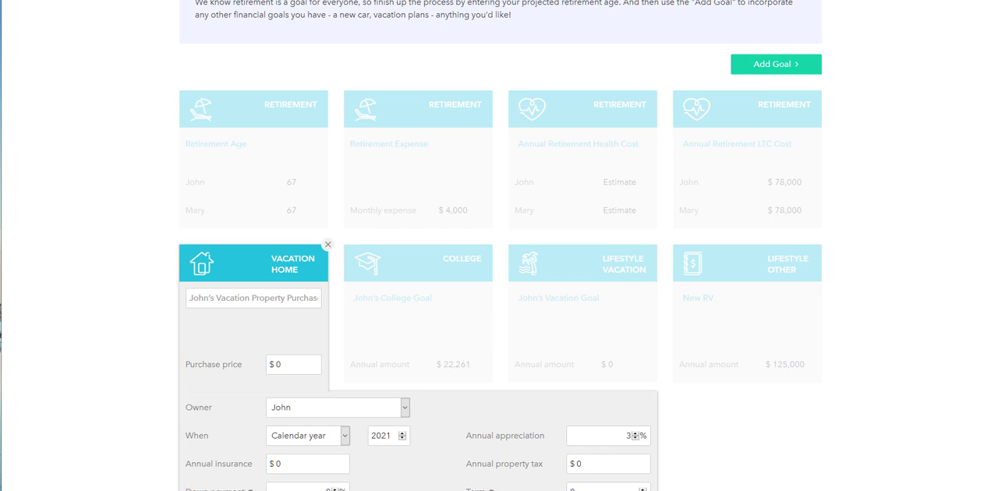
# - Switch to the Goal Tracking Worksheet in Foxit PhantomPDF and review the Hawaii house's price, down payment, monthly costs and target date
pyautogui.moveTo(997, 187); pyautogui.dragTo(632, 41)
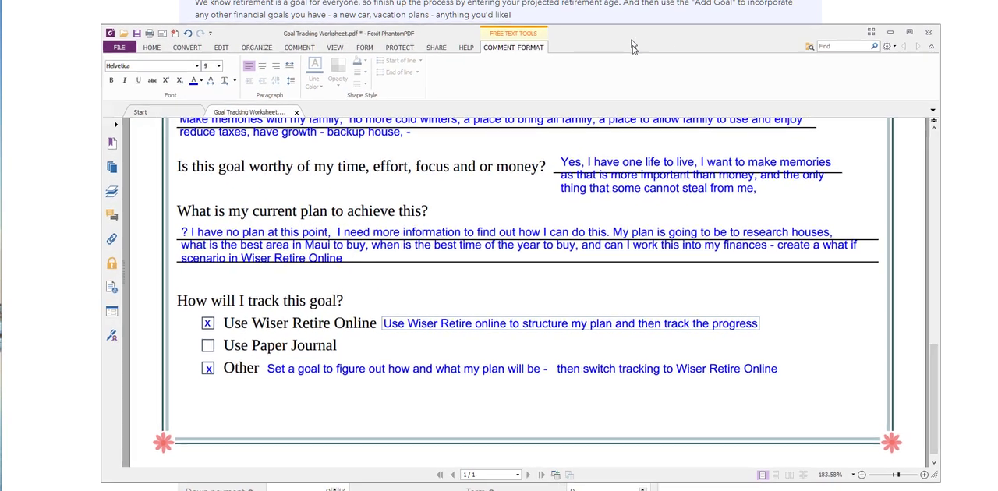
pyautogui.scroll(15, 583, 202)
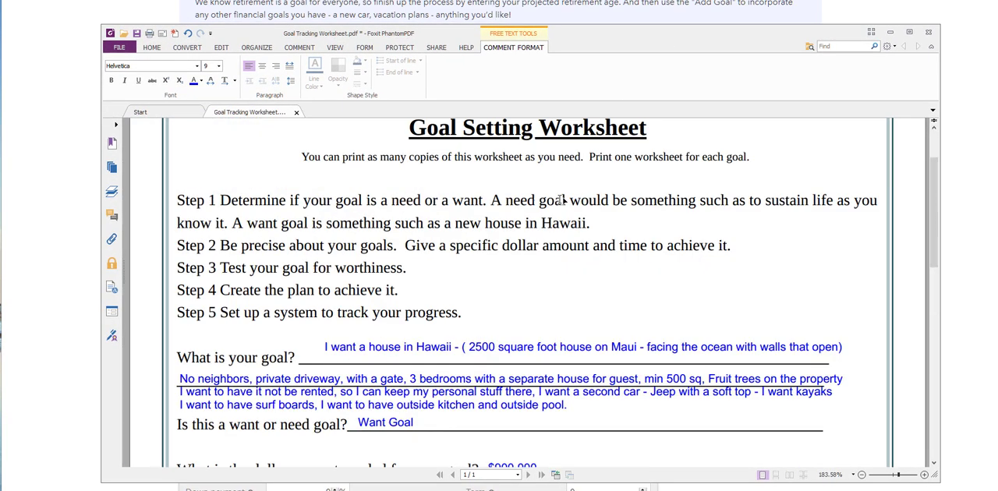
pyautogui.scroll(-4, 561, 201)
pyautogui.scroll(-2, 562, 201)
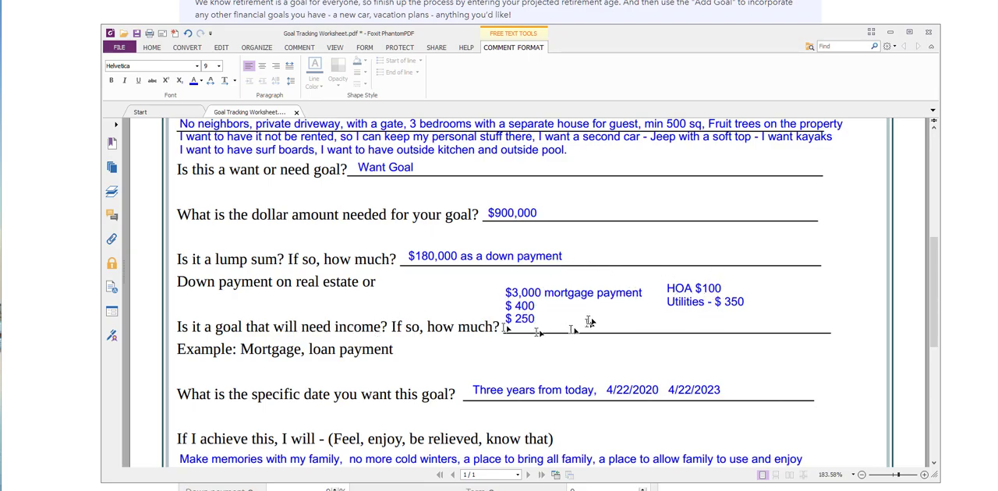
pyautogui.scroll(-2, 588, 318)
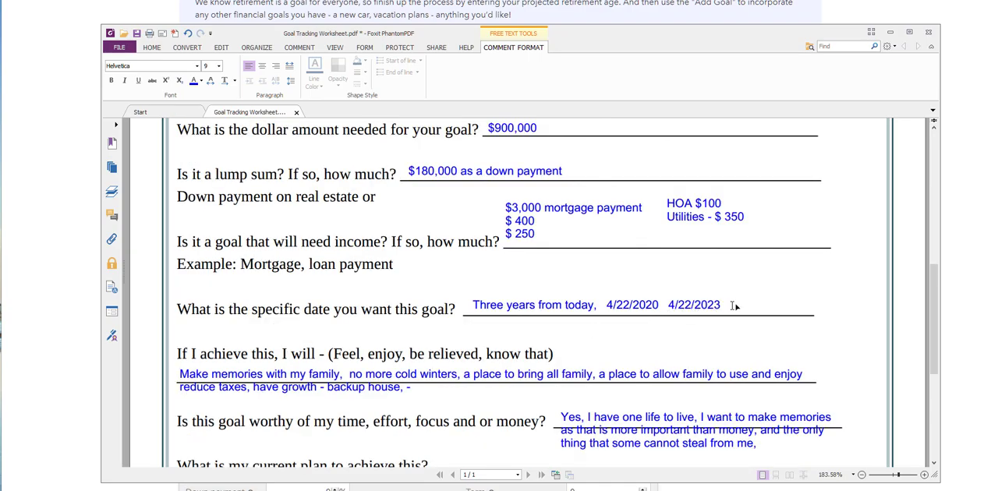
pyautogui.click(891, 32)
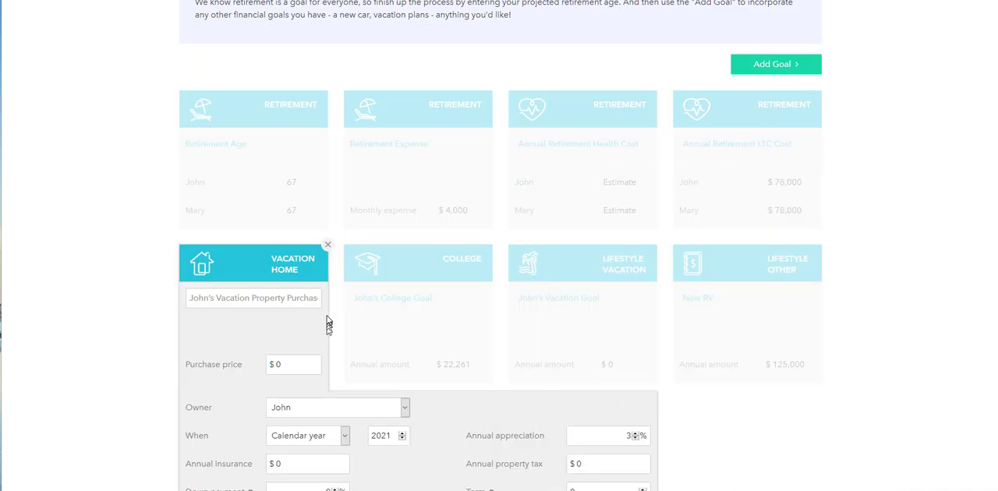
# - Return to the online plan and set the vacation home's purchase price to $900,000
pyautogui.scroll(-2, 328, 323)
pyautogui.click(290, 202)
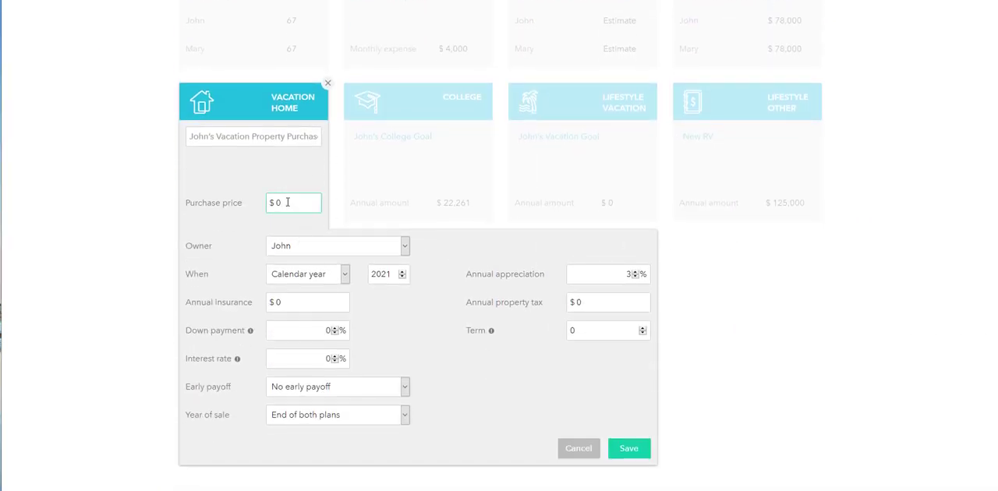
pyautogui.press('BackSpace')
pyautogui.write('900,000')
# - Set the vacation home's owner to Trust and its purchase to calendar year 2023, and clear the annual insurance amount
pyautogui.click(359, 245)
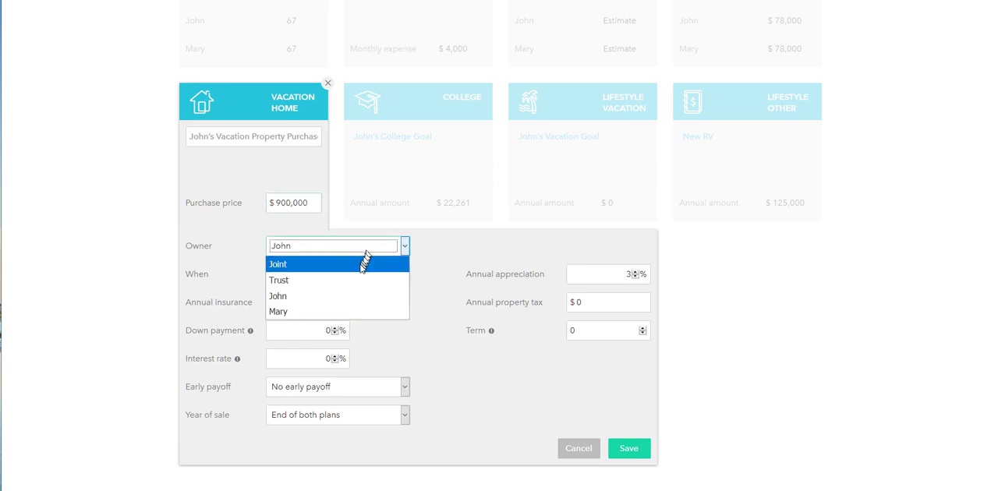
pyautogui.click(285, 280)
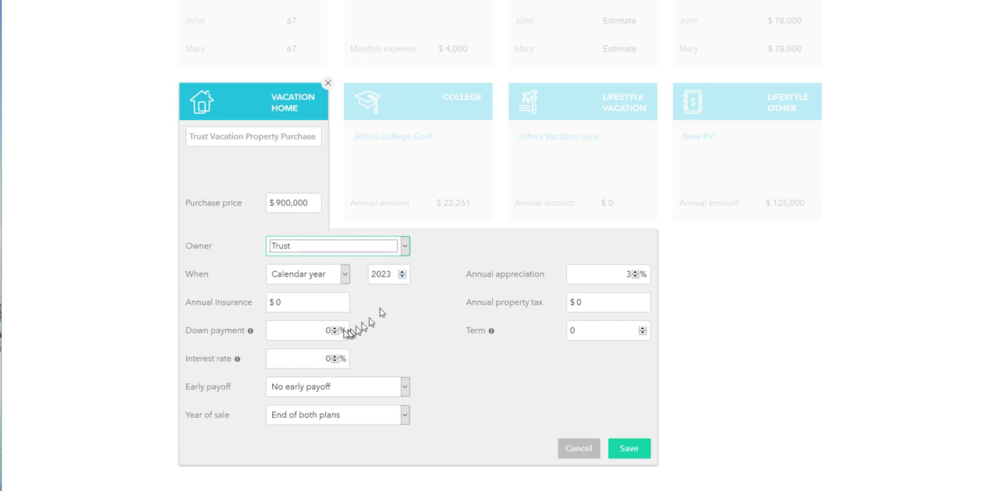
pyautogui.click(301, 274)
pyautogui.click(294, 292)
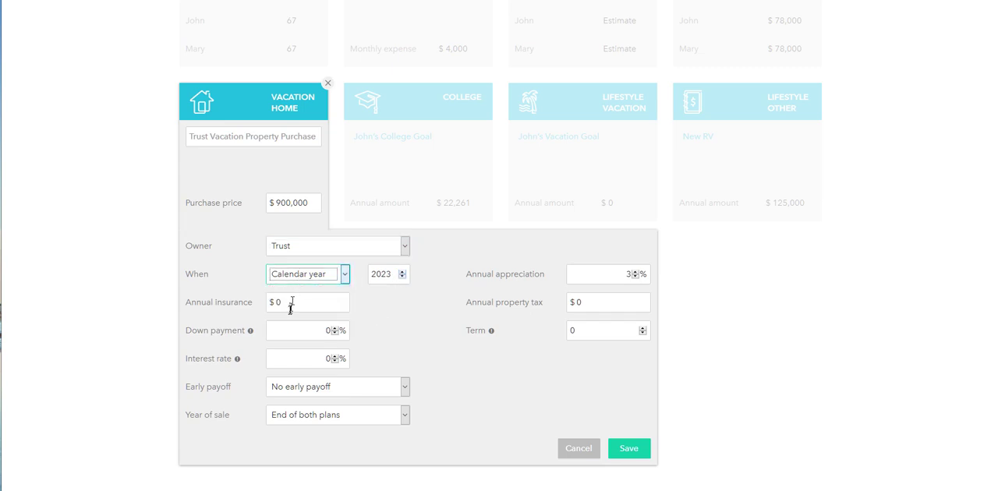
pyautogui.click(289, 303)
pyautogui.press('BackSpace')
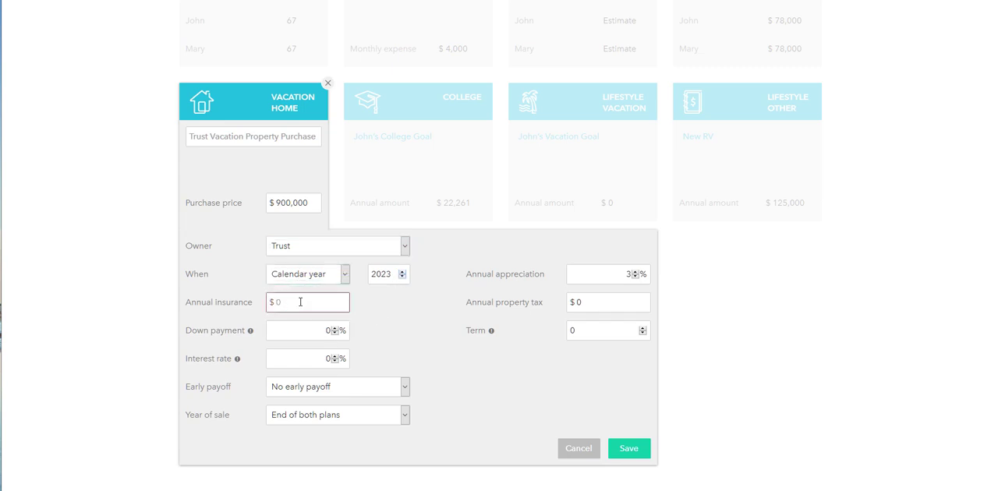
pyautogui.click(435, 335)
# - Switch to the Goal Tracking Worksheet in Foxit PhantomPDF and label the $400 income entry as Property Tax
pyautogui.moveTo(997, 179); pyautogui.dragTo(641, 12)
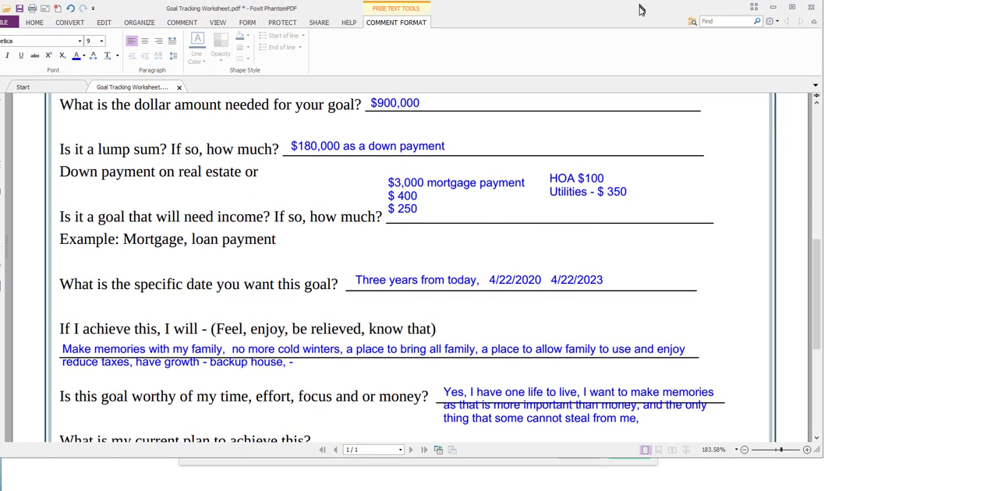
pyautogui.click(425, 198)
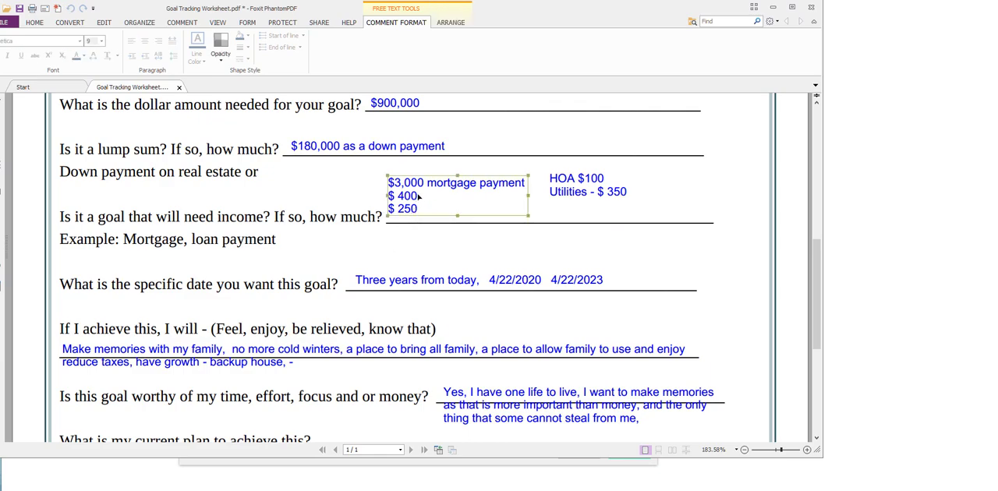
pyautogui.doubleClick(431, 186)
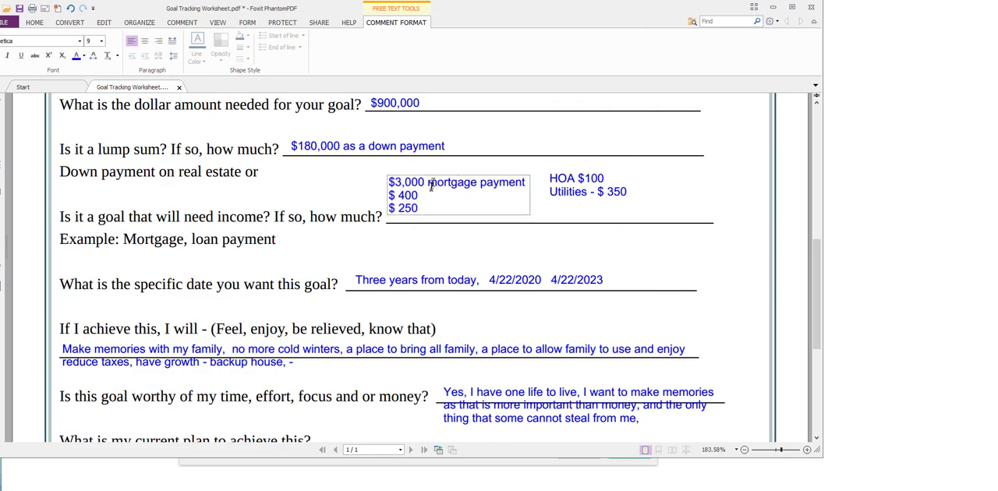
pyautogui.click(419, 195)
pyautogui.write('Annual')
pyautogui.press('BackSpace')
pyautogui.press('BackSpace')
pyautogui.press('BackSpace')
pyautogui.press('BackSpace')
pyautogui.press('BackSpace')
pyautogui.press('BackSpace')
pyautogui.write('Propert')
pyautogui.write('y Tax')
pyautogui.write(' $ 250 ')
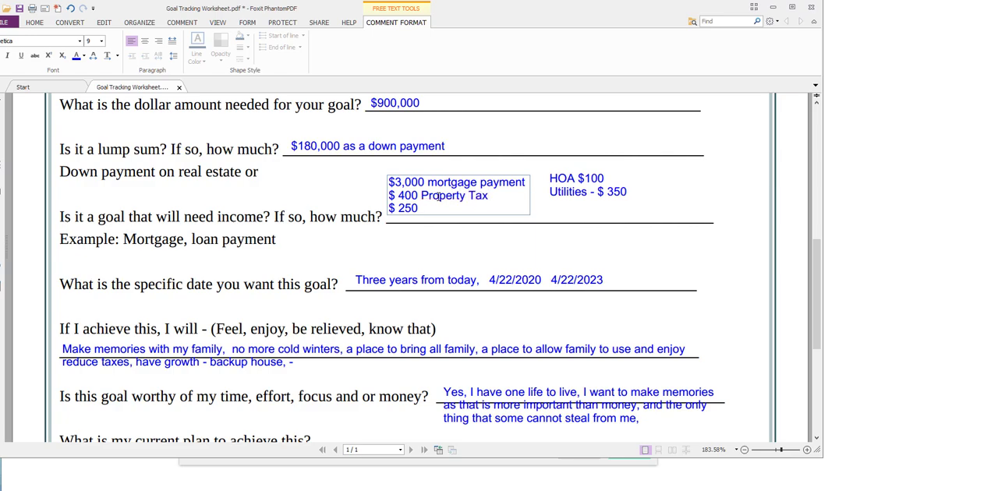
pyautogui.write('Insurance')
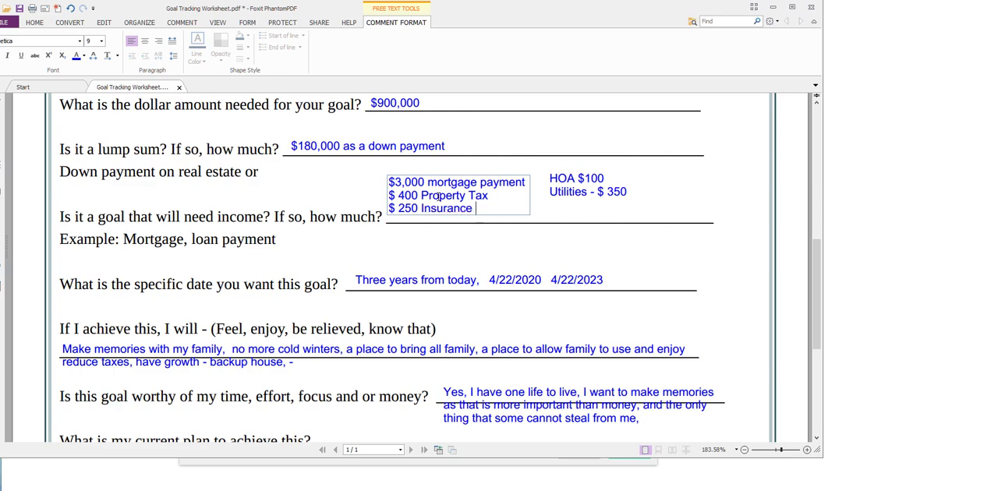
# - Label the $250 income entry on the worksheet as Insurance
pyautogui.click(347, 194)
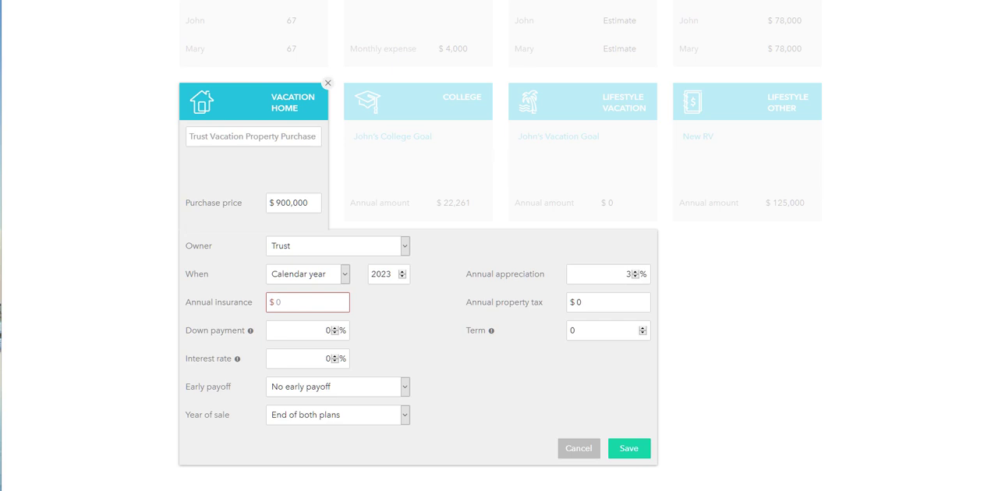
# - In the online plan's vacation home goal, set the annual insurance to $3,000 and the down payment to 20%
pyautogui.click(291, 301)
pyautogui.write('3,00')
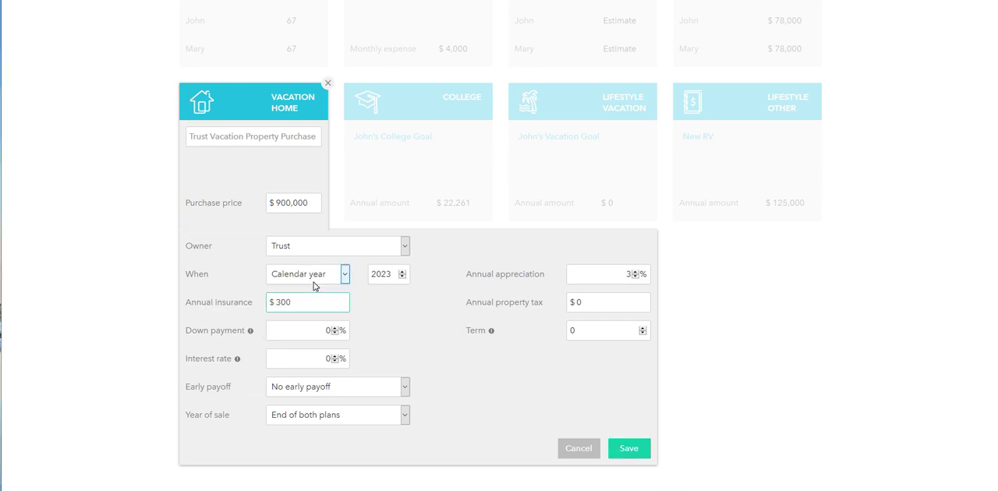
pyautogui.write('0')
pyautogui.click(327, 330)
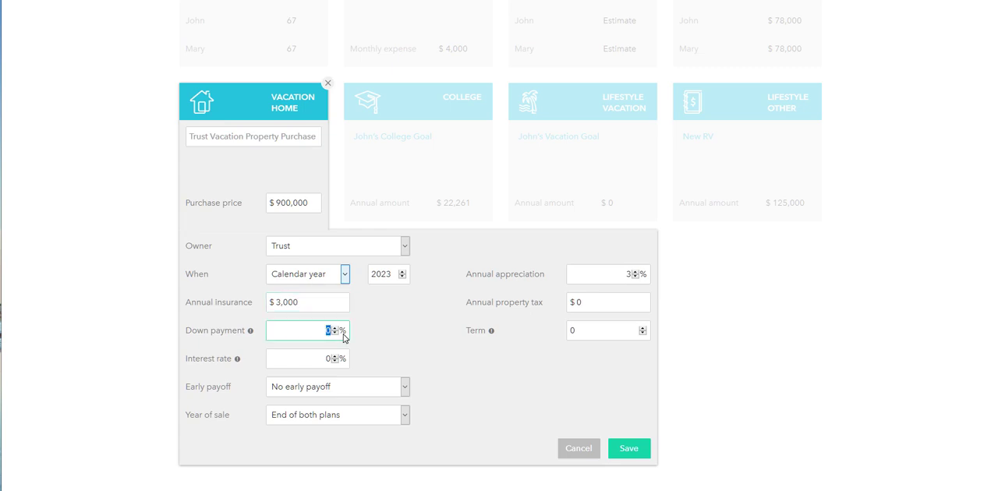
pyautogui.write('21')
# - Set the vacation home's interest rate to 3.2%, keeping No early payoff and a sale at End of both plans
pyautogui.click(326, 359)
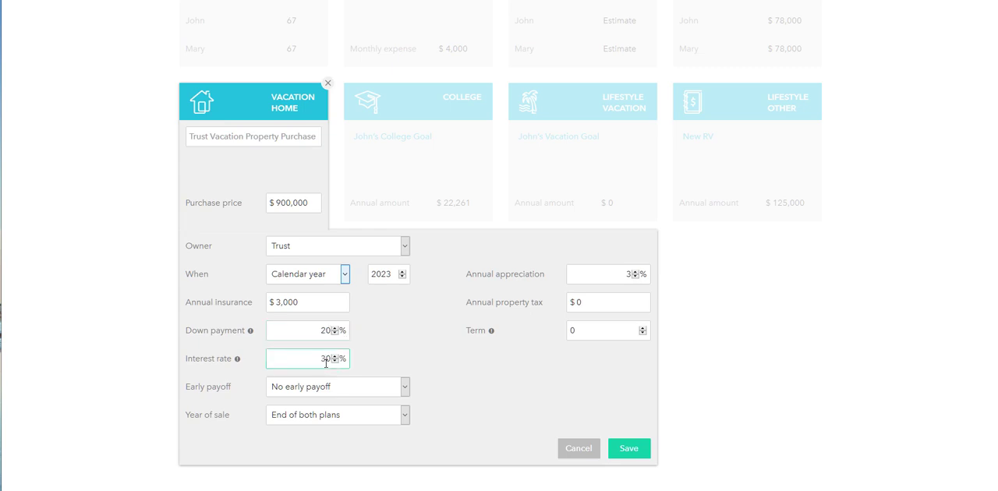
pyautogui.write('3')
pyautogui.press('Delete')
pyautogui.write('.2')
pyautogui.click(331, 387)
pyautogui.click(330, 388)
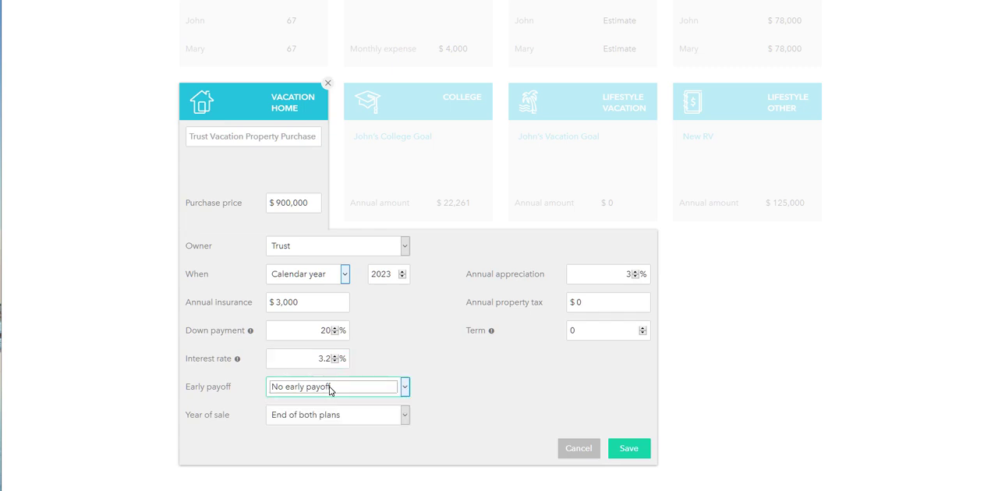
pyautogui.click(319, 416)
pyautogui.click(326, 415)
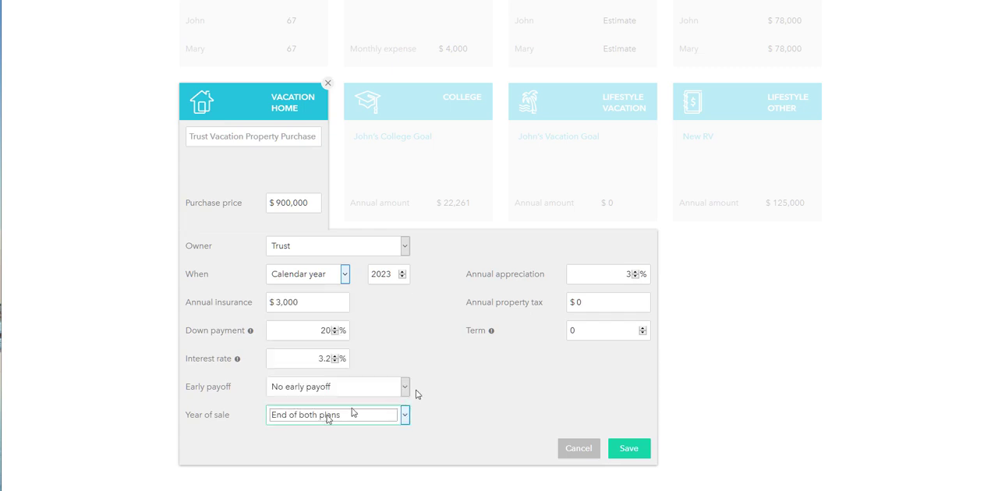
# - Set the vacation home goal's annual appreciation to 5% and its annual property tax to $4,800
pyautogui.click(627, 273)
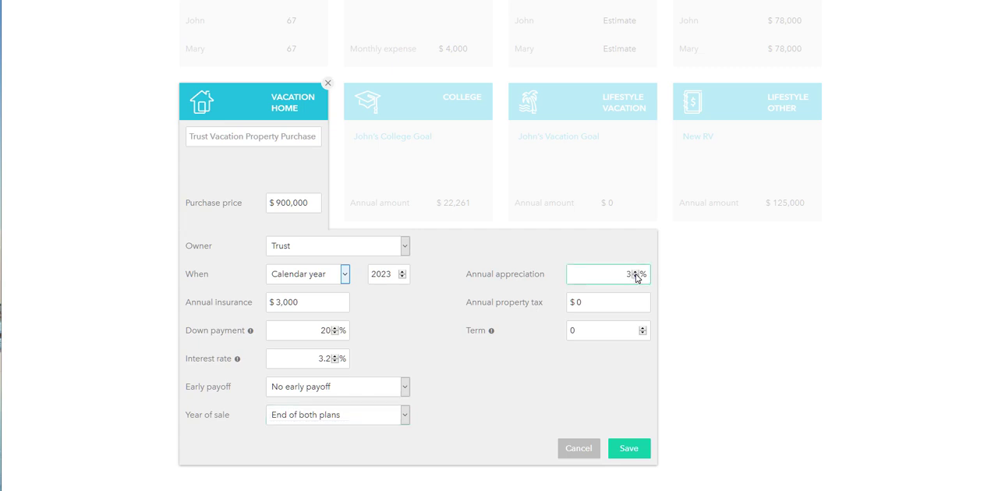
pyautogui.click(635, 271)
pyautogui.click(635, 271)
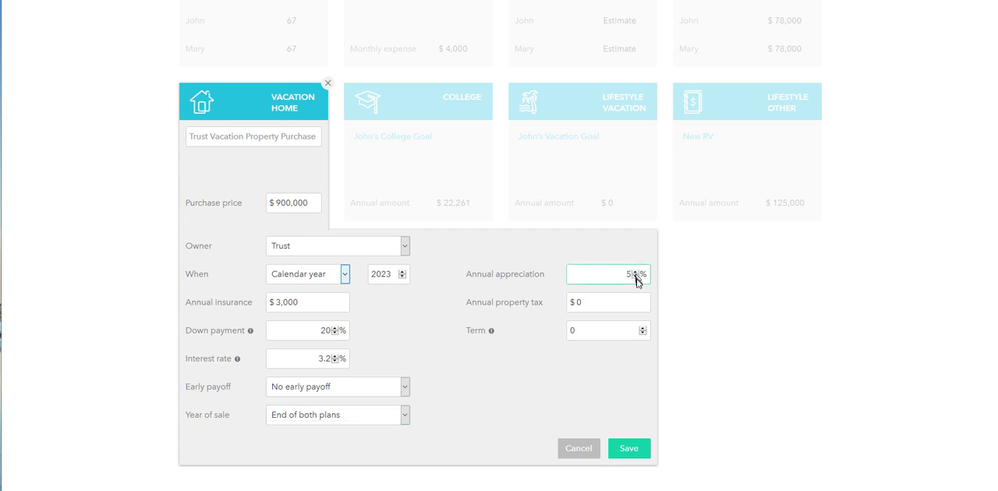
pyautogui.click(598, 305)
pyautogui.press('BackSpace')
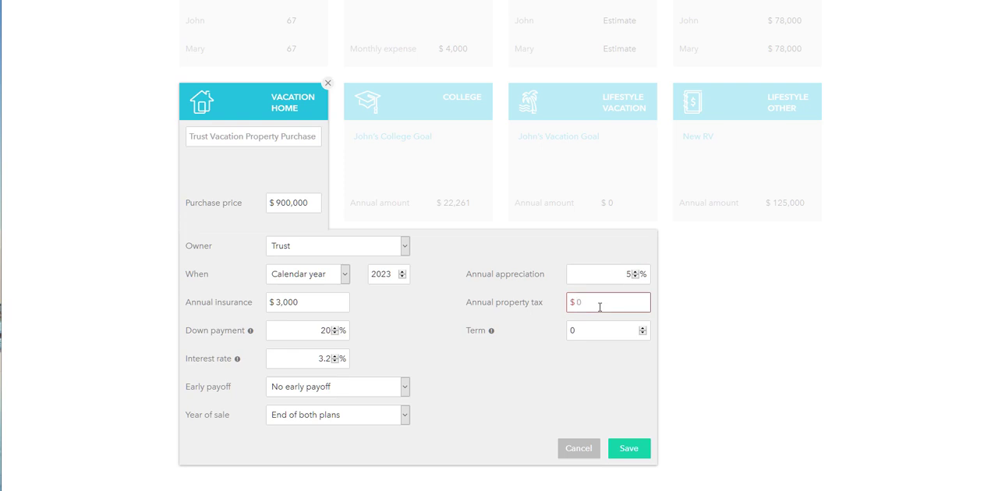
pyautogui.write('4800')
# - Set the vacation home's loan term to 30 and save the goal
pyautogui.click(600, 328)
pyautogui.moveTo(493, 332)
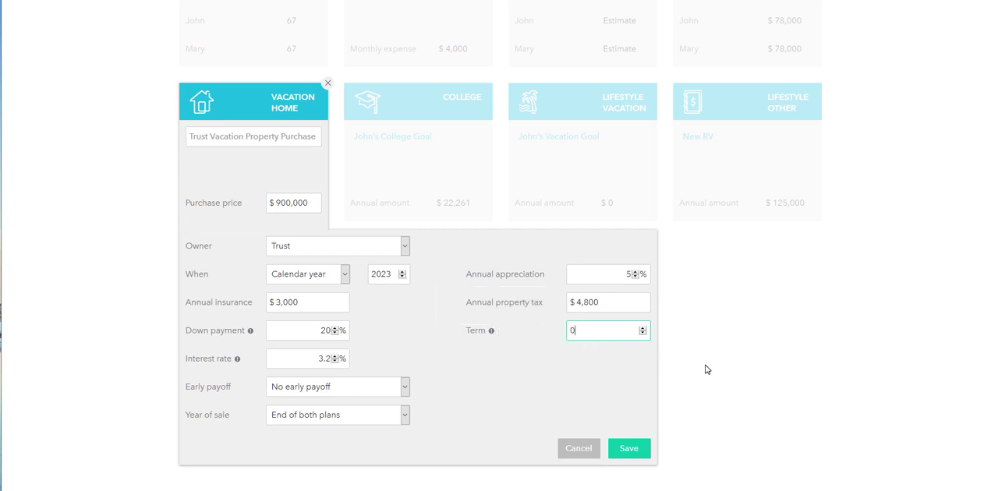
pyautogui.press('BackSpace')
pyautogui.write('30')
pyautogui.click(629, 449)
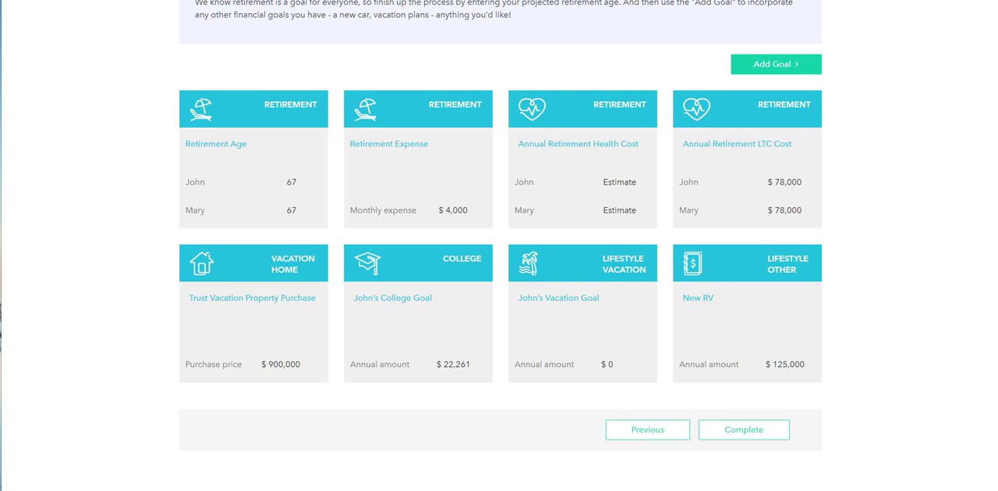
# - Bring up the Goal Tracking Worksheet to review its cost entries, and return to the online plan's goals
pyautogui.moveTo(810, 489); pyautogui.dragTo(732, 6)
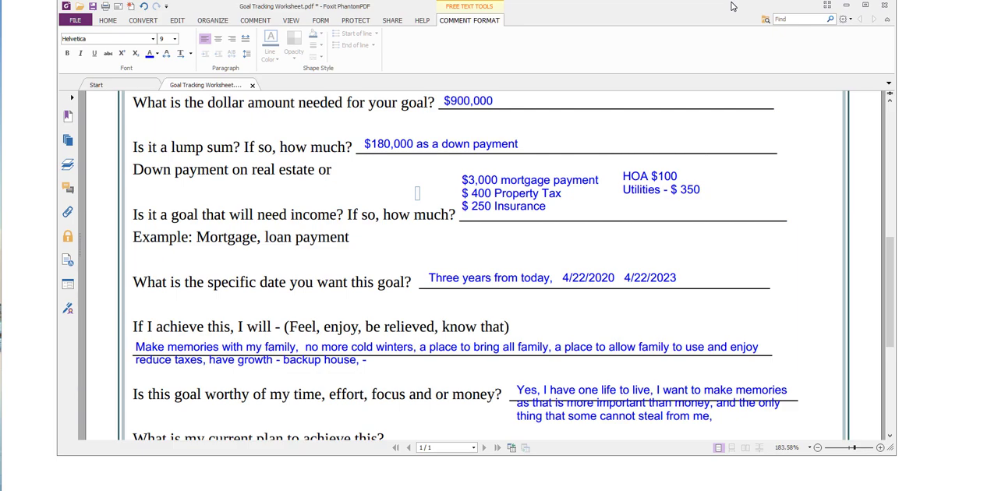
pyautogui.moveTo(732, 5); pyautogui.dragTo(743, 4)
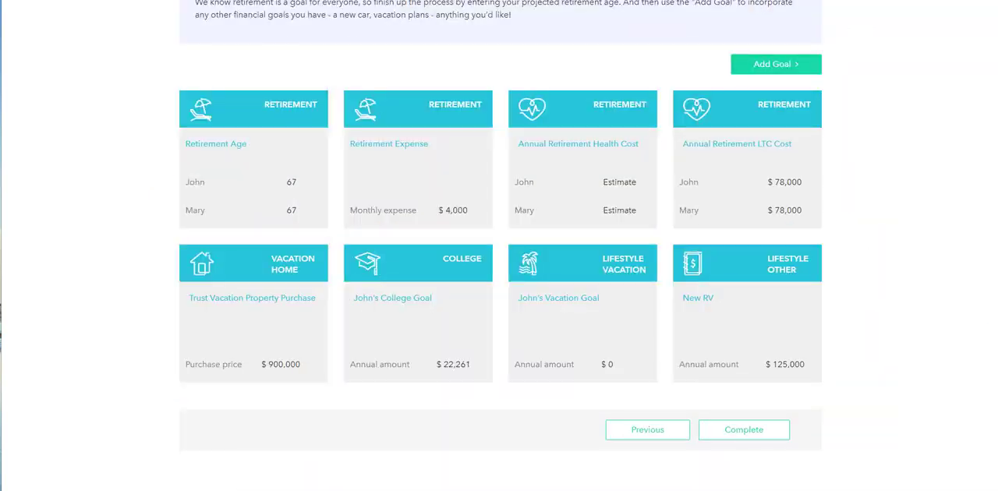
# - Look through the goal types that can be added to the plan, including the property purchase options
pyautogui.click(761, 69)
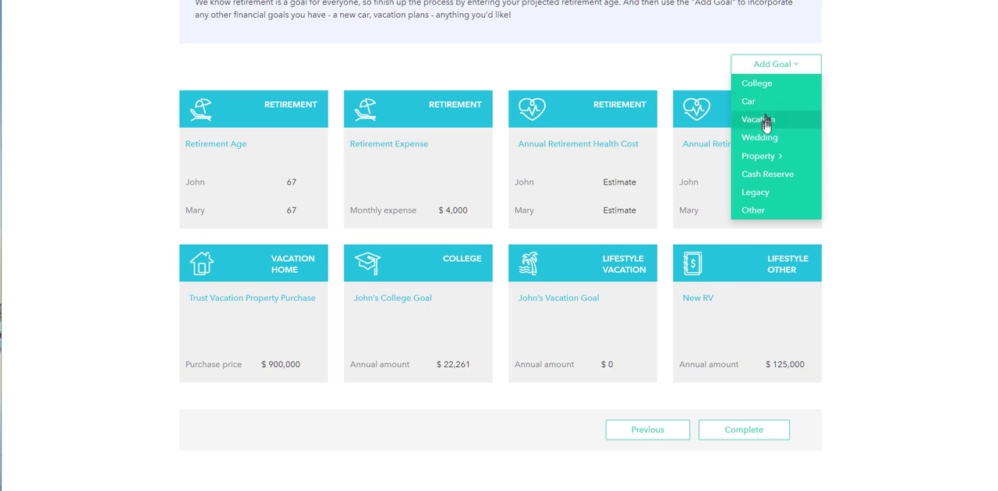
pyautogui.moveTo(768, 156)
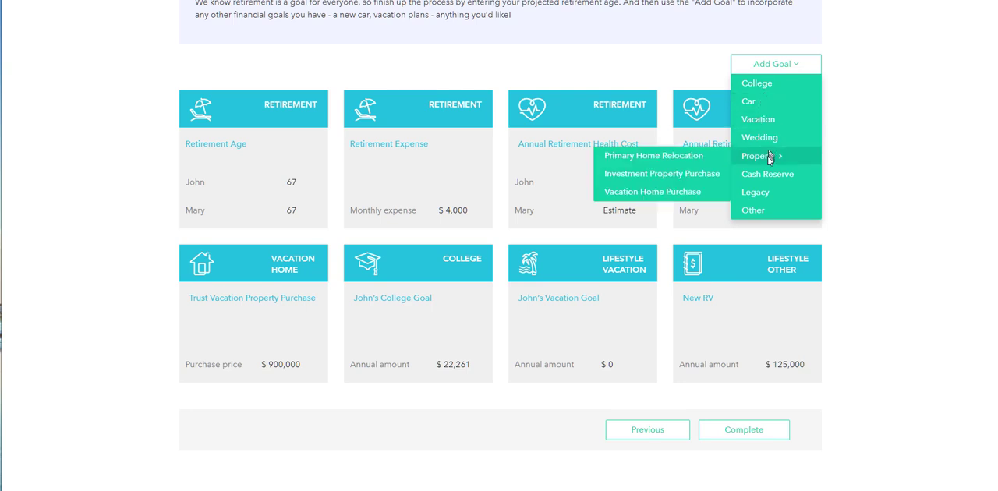
pyautogui.rightClick(701, 178)
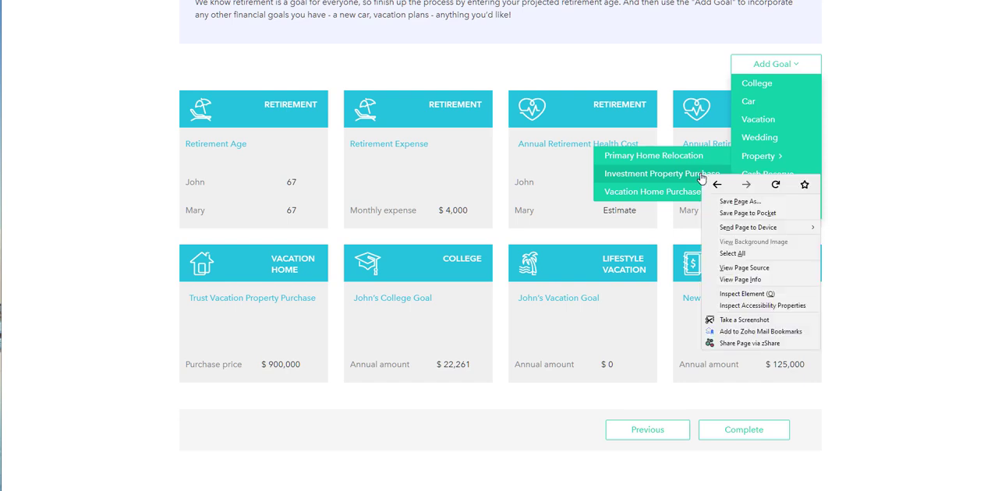
pyautogui.click(870, 171)
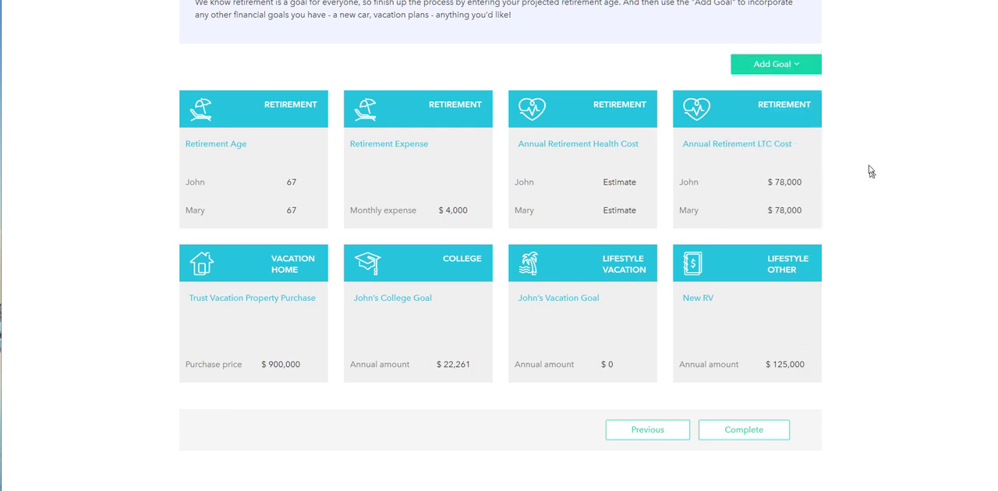
pyautogui.click(789, 66)
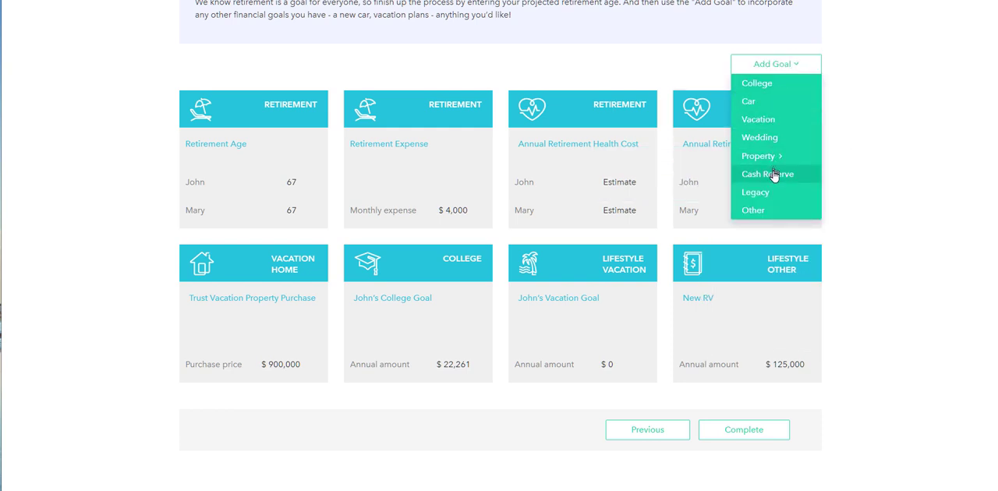